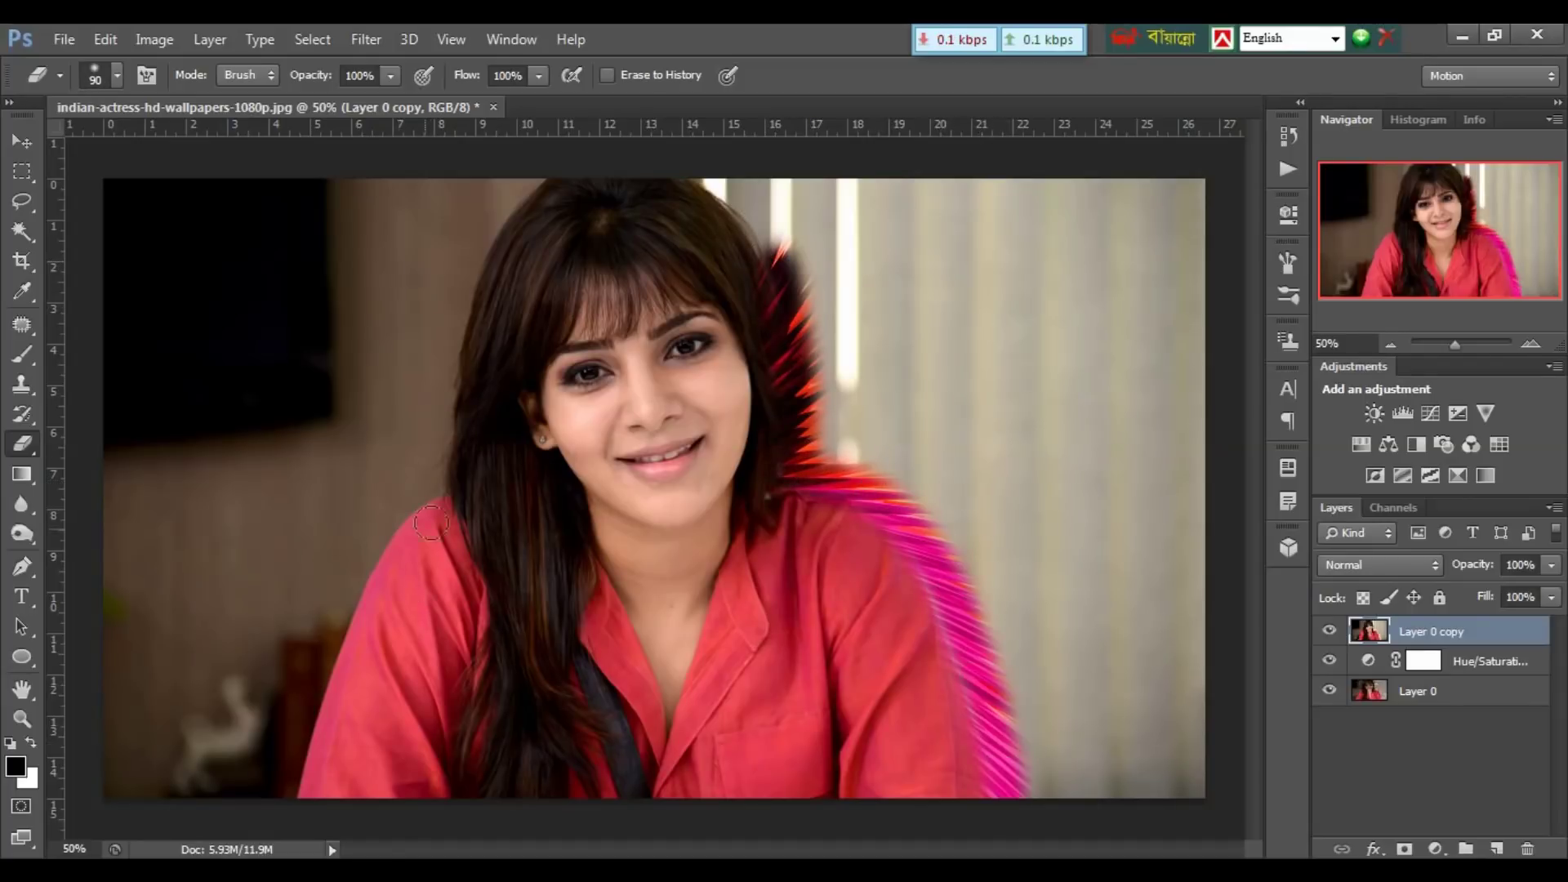
Erase more background around the shoulder and sides at eraser size 300, then toggle Layer 0 copy to compare.
{"action": "mouse_move", "coordinate": [527, 172]}
{"action": "left_mouse_down"}
{"action": "mouse_move", "coordinate": [472, 259]}
{"action": "mouse_move", "coordinate": [434, 434]}
{"action": "mouse_move", "coordinate": [332, 602]}
{"action": "mouse_move", "coordinate": [271, 806]}
{"action": "left_mouse_up"}
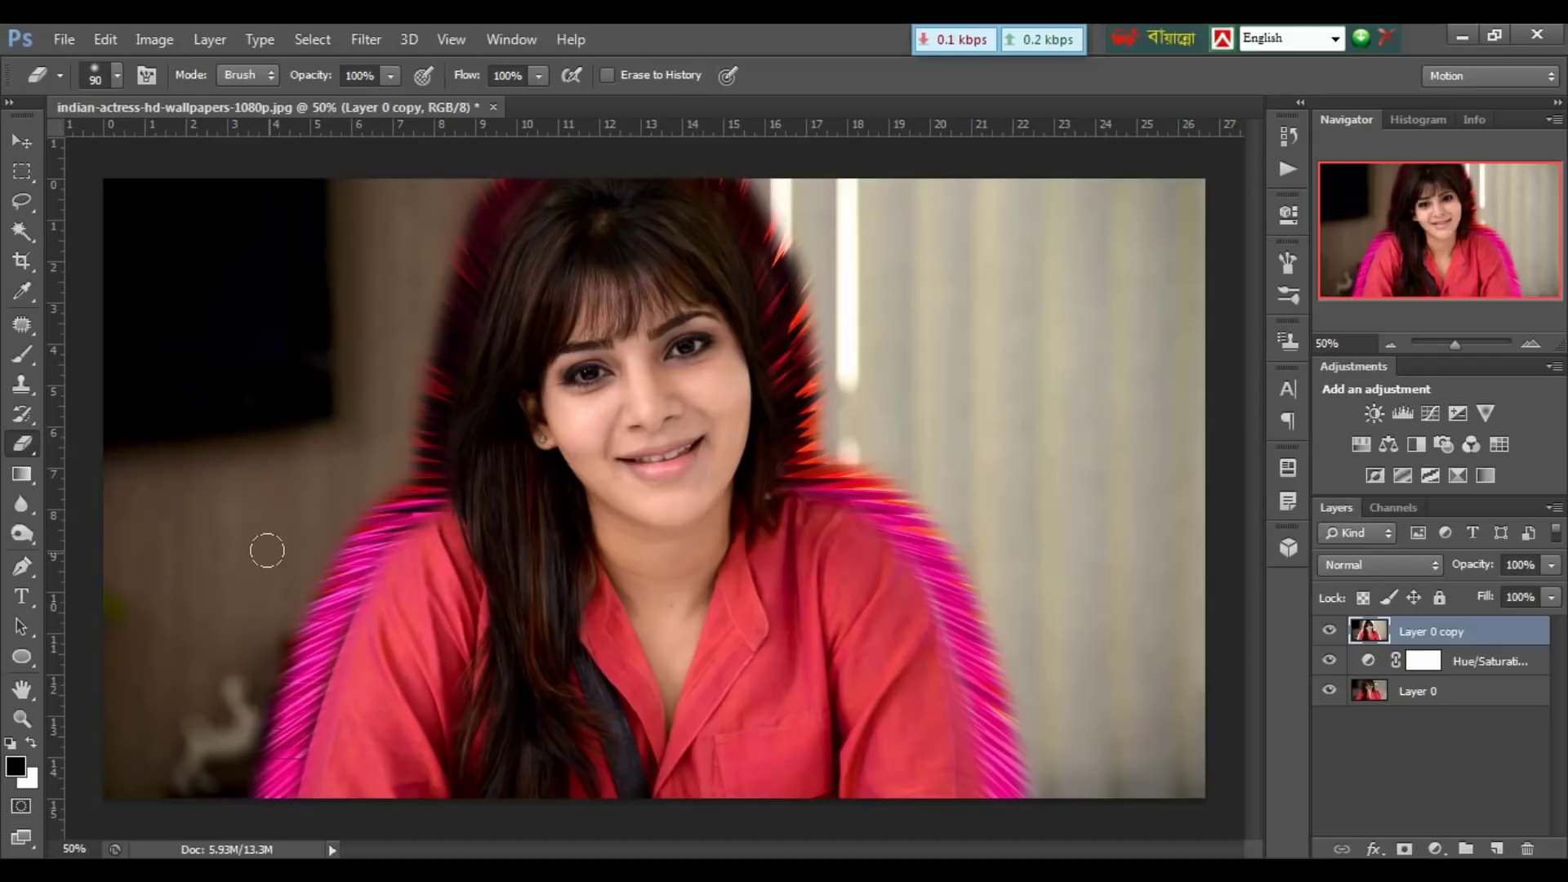
{"action": "key", "text": "bracketright"}
{"action": "key", "text": "bracketright"}
{"action": "key", "text": "bracketright"}
{"action": "mouse_move", "coordinate": [262, 550]}
{"action": "left_mouse_down"}
{"action": "mouse_move", "coordinate": [237, 637]}
{"action": "mouse_move", "coordinate": [333, 385]}
{"action": "mouse_move", "coordinate": [400, 319]}
{"action": "left_mouse_up"}
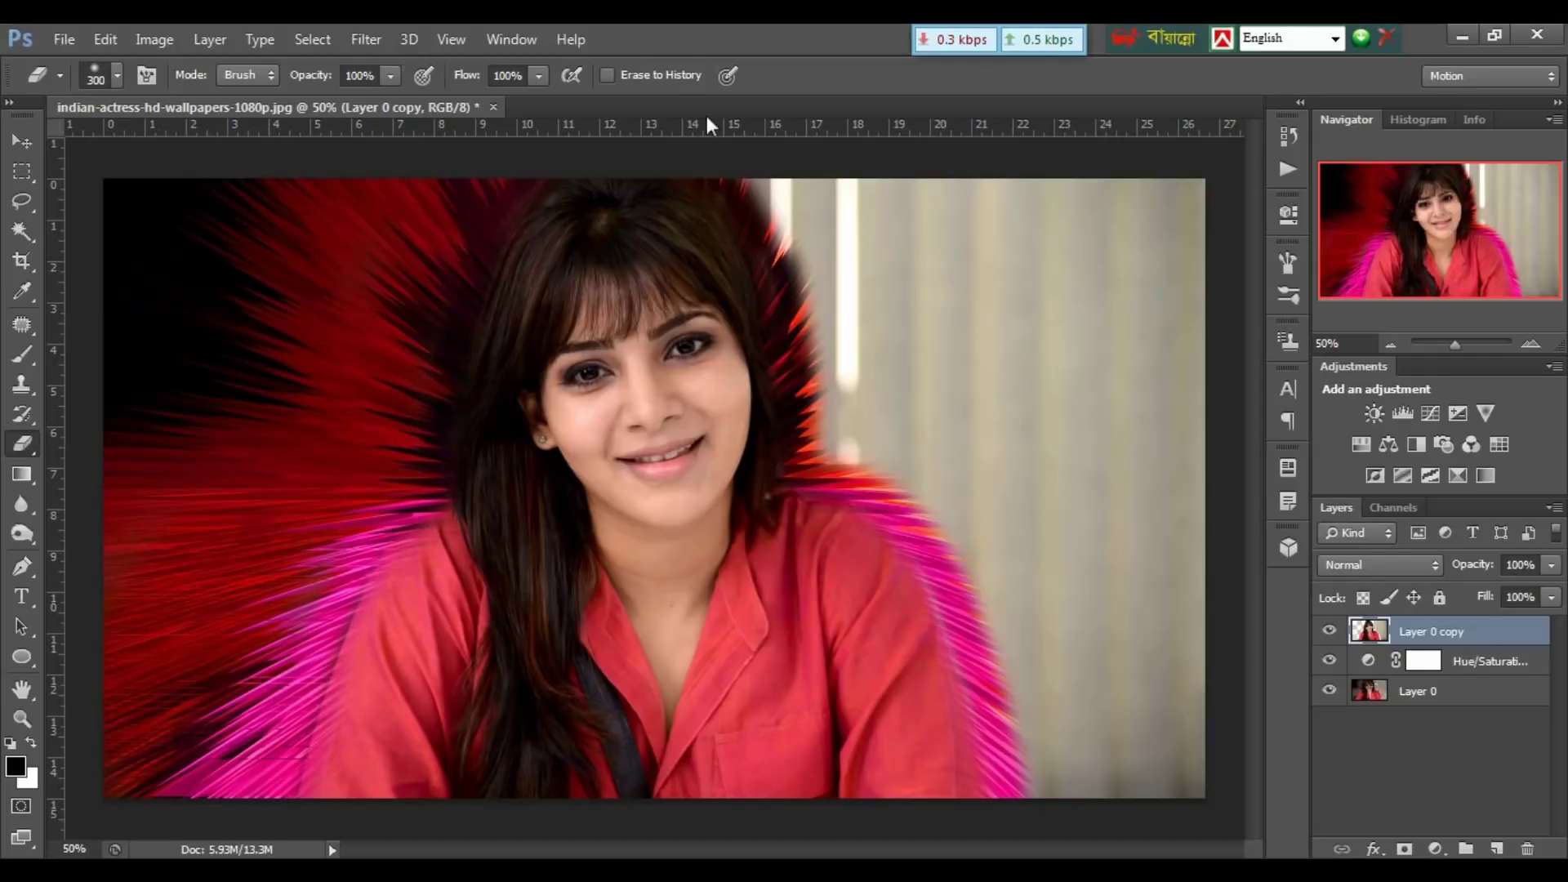
{"action": "mouse_move", "coordinate": [756, 184]}
{"action": "left_mouse_down"}
{"action": "mouse_move", "coordinate": [882, 294]}
{"action": "mouse_move", "coordinate": [979, 490]}
{"action": "mouse_move", "coordinate": [1133, 521]}
{"action": "mouse_move", "coordinate": [980, 245]}
{"action": "mouse_move", "coordinate": [1176, 212]}
{"action": "left_mouse_up"}
{"action": "left_click", "coordinate": [1328, 633]}
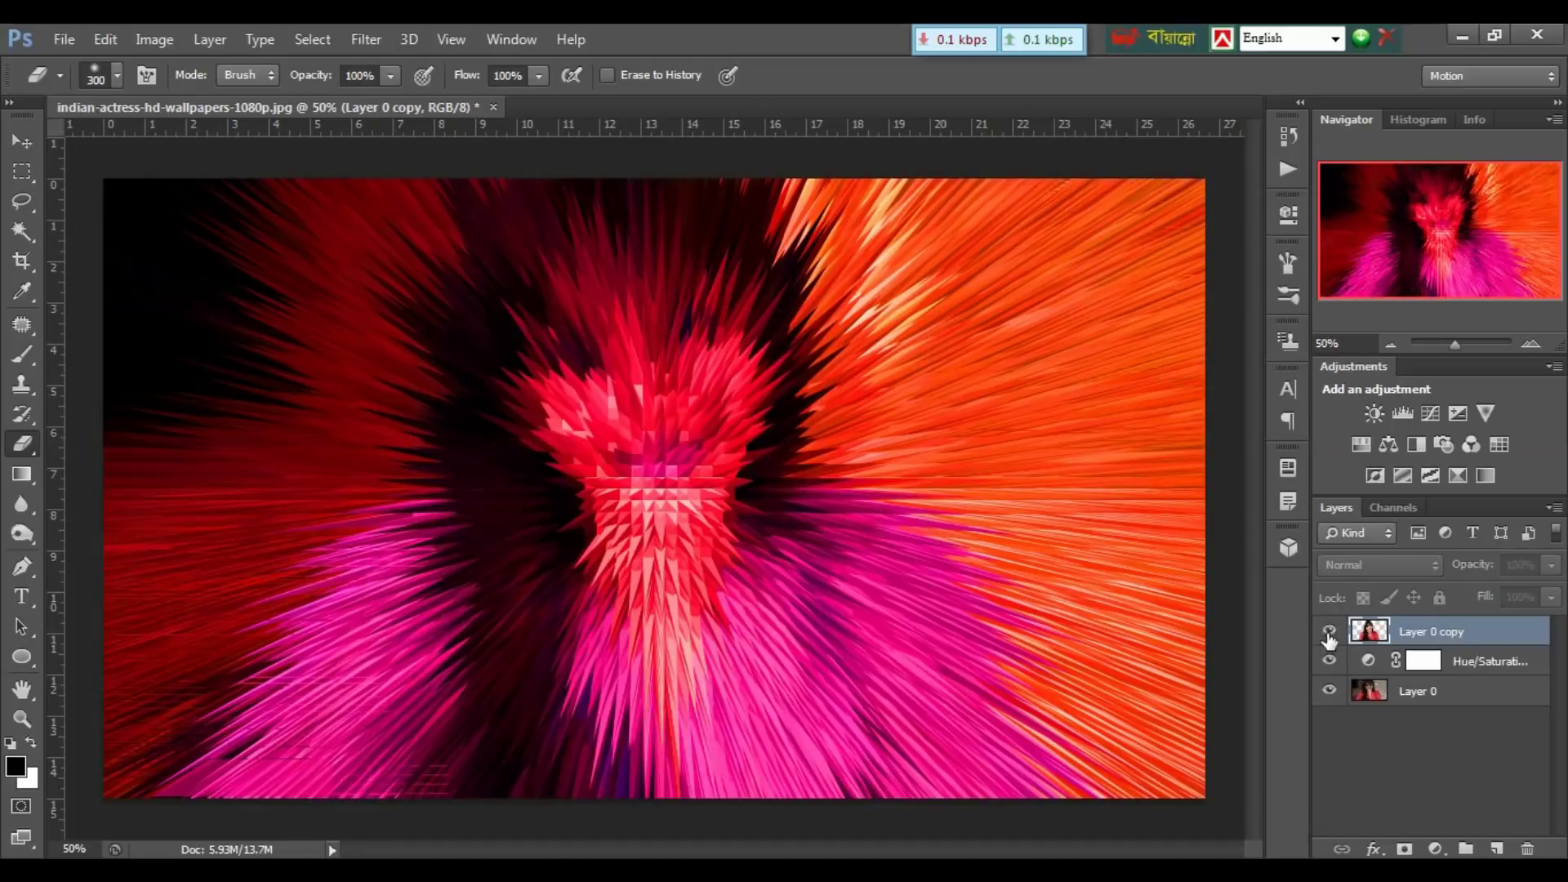
{"action": "left_click", "coordinate": [1328, 633]}
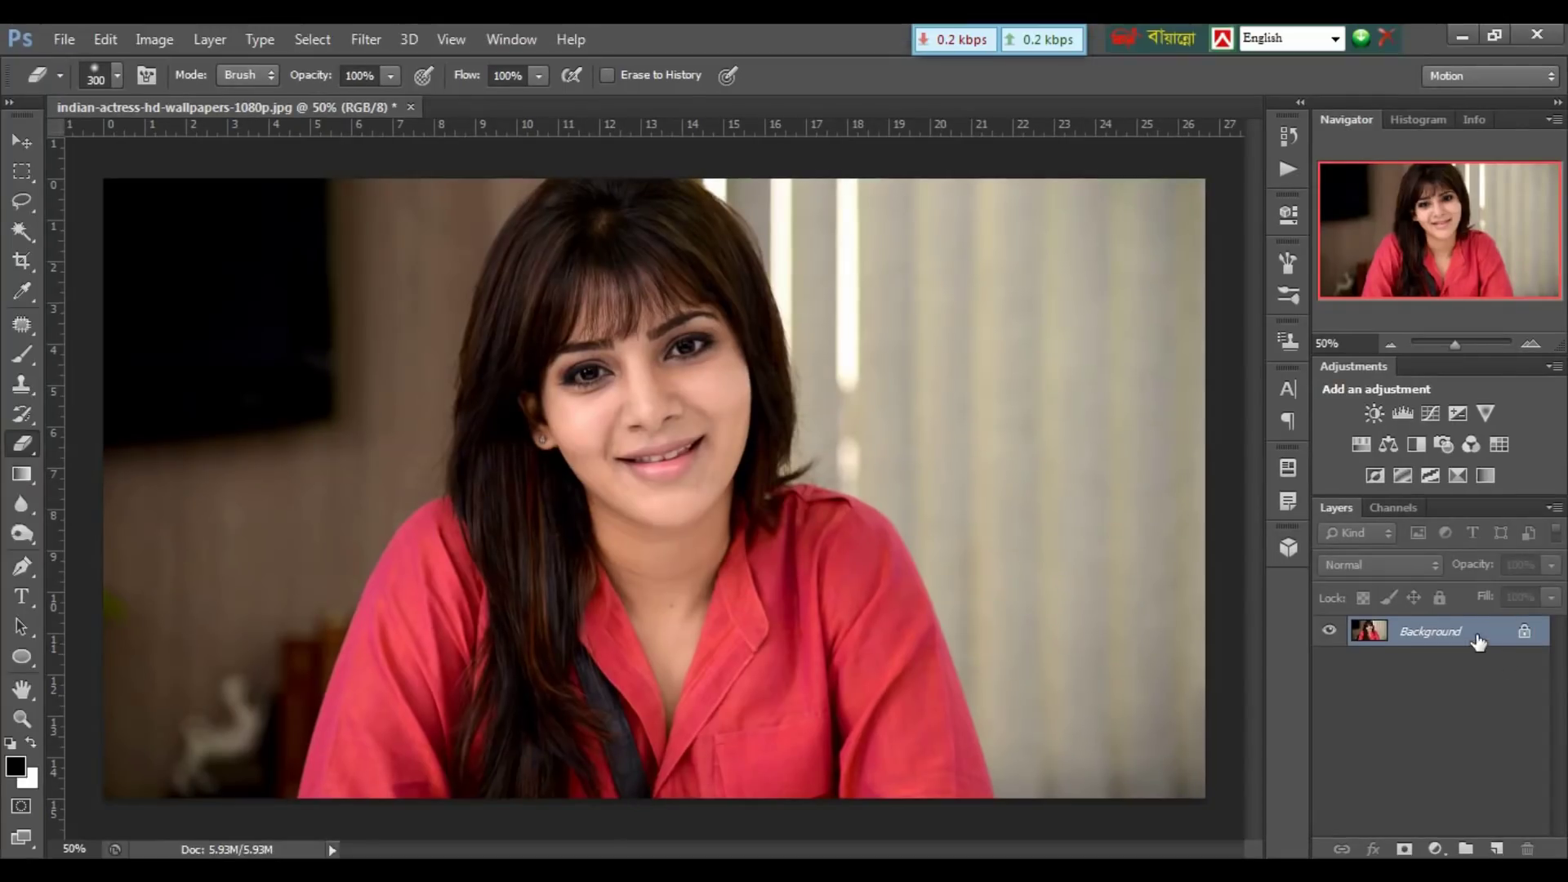
Convert the Background into a layer named Akkas and duplicate it as Akkas copy with Ctrl+J.
{"action": "double_click", "coordinate": [1478, 633]}
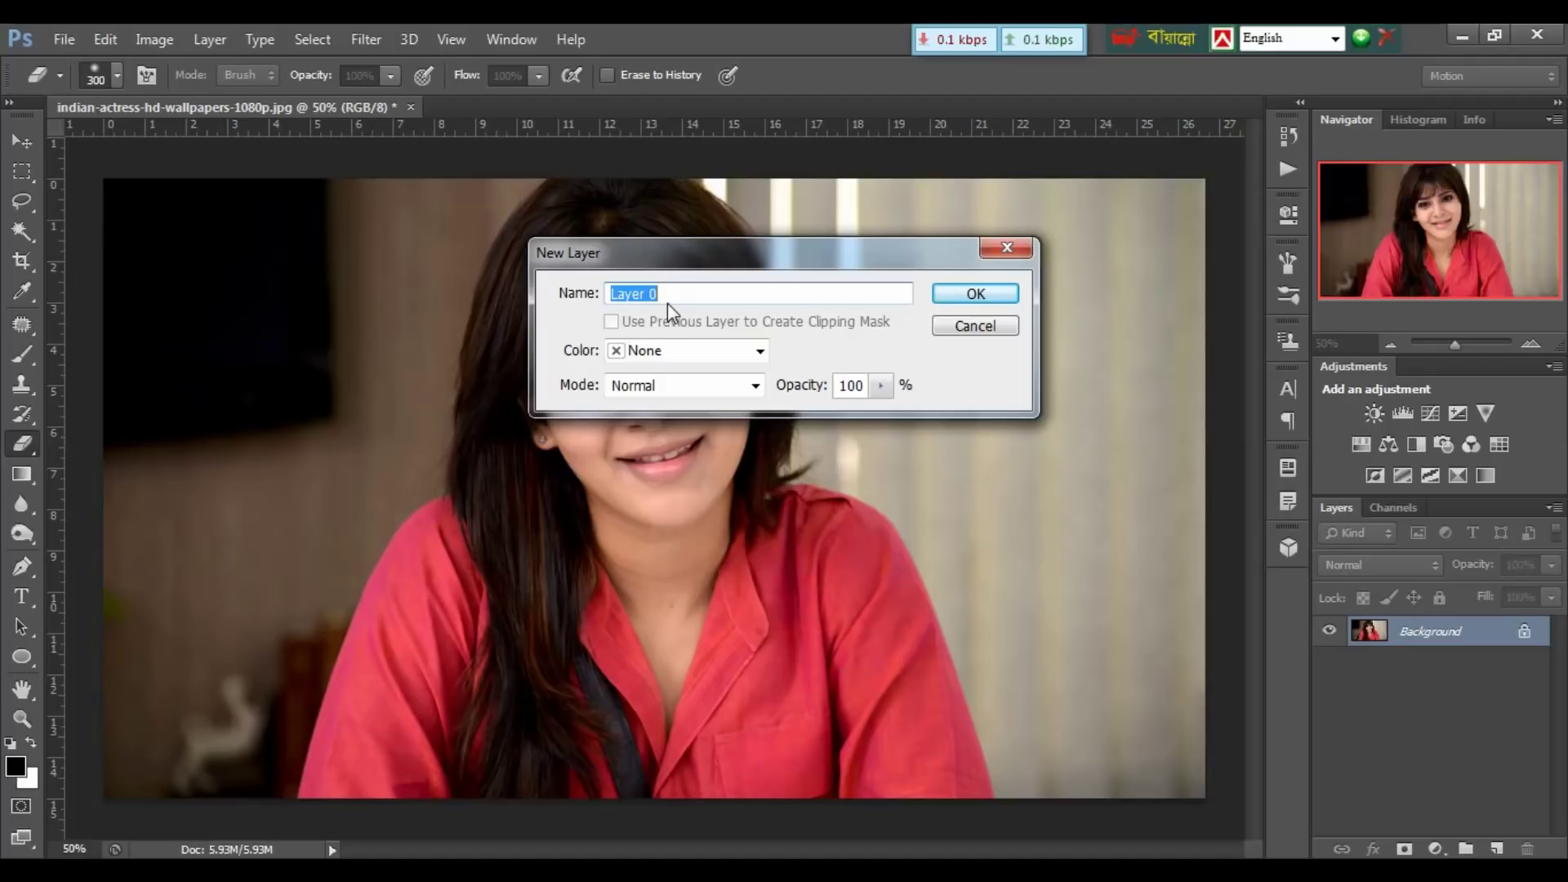
{"action": "type", "text": "Akkas"}
{"action": "left_click", "coordinate": [956, 296]}
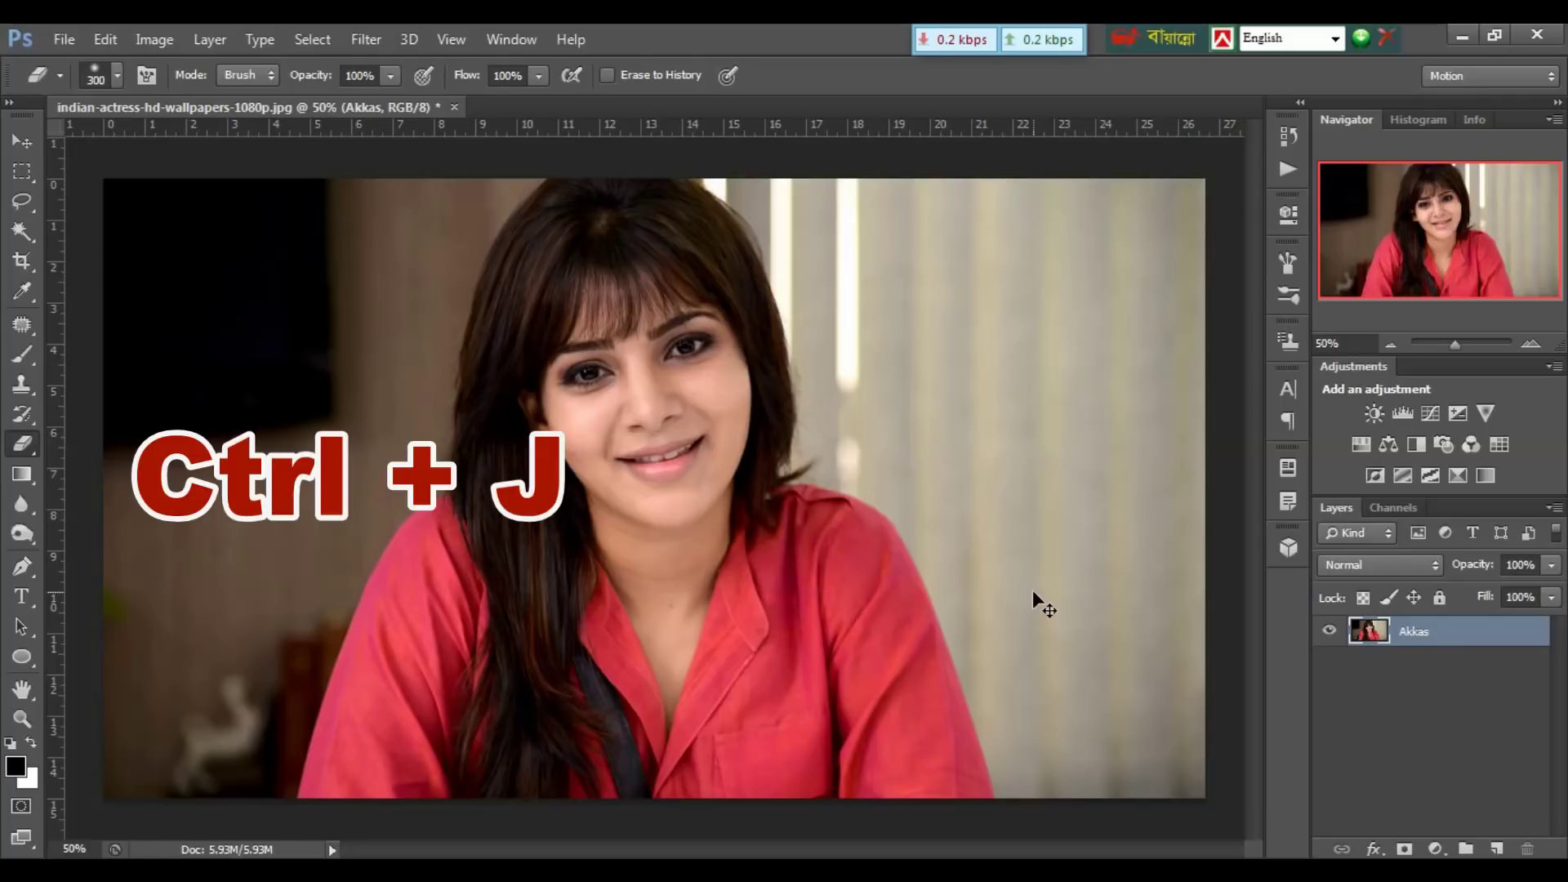
{"action": "key", "text": "ctrl+j"}
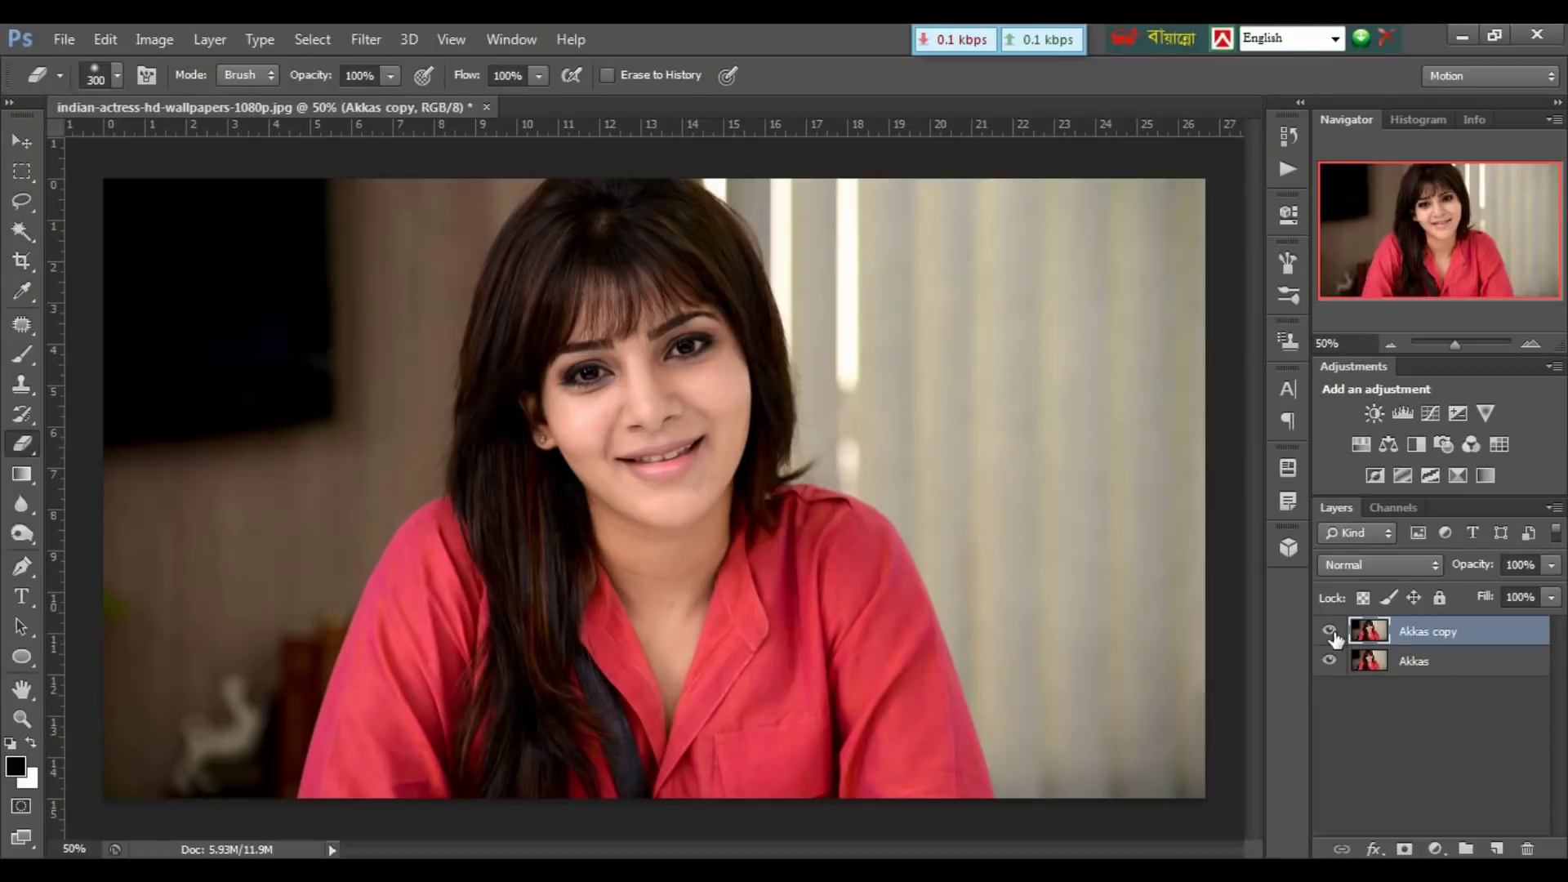
Hide Akkas copy and extrude the Akkas layer with Pyramids, size 20, depth 100, Random.
{"action": "left_click", "coordinate": [1329, 630]}
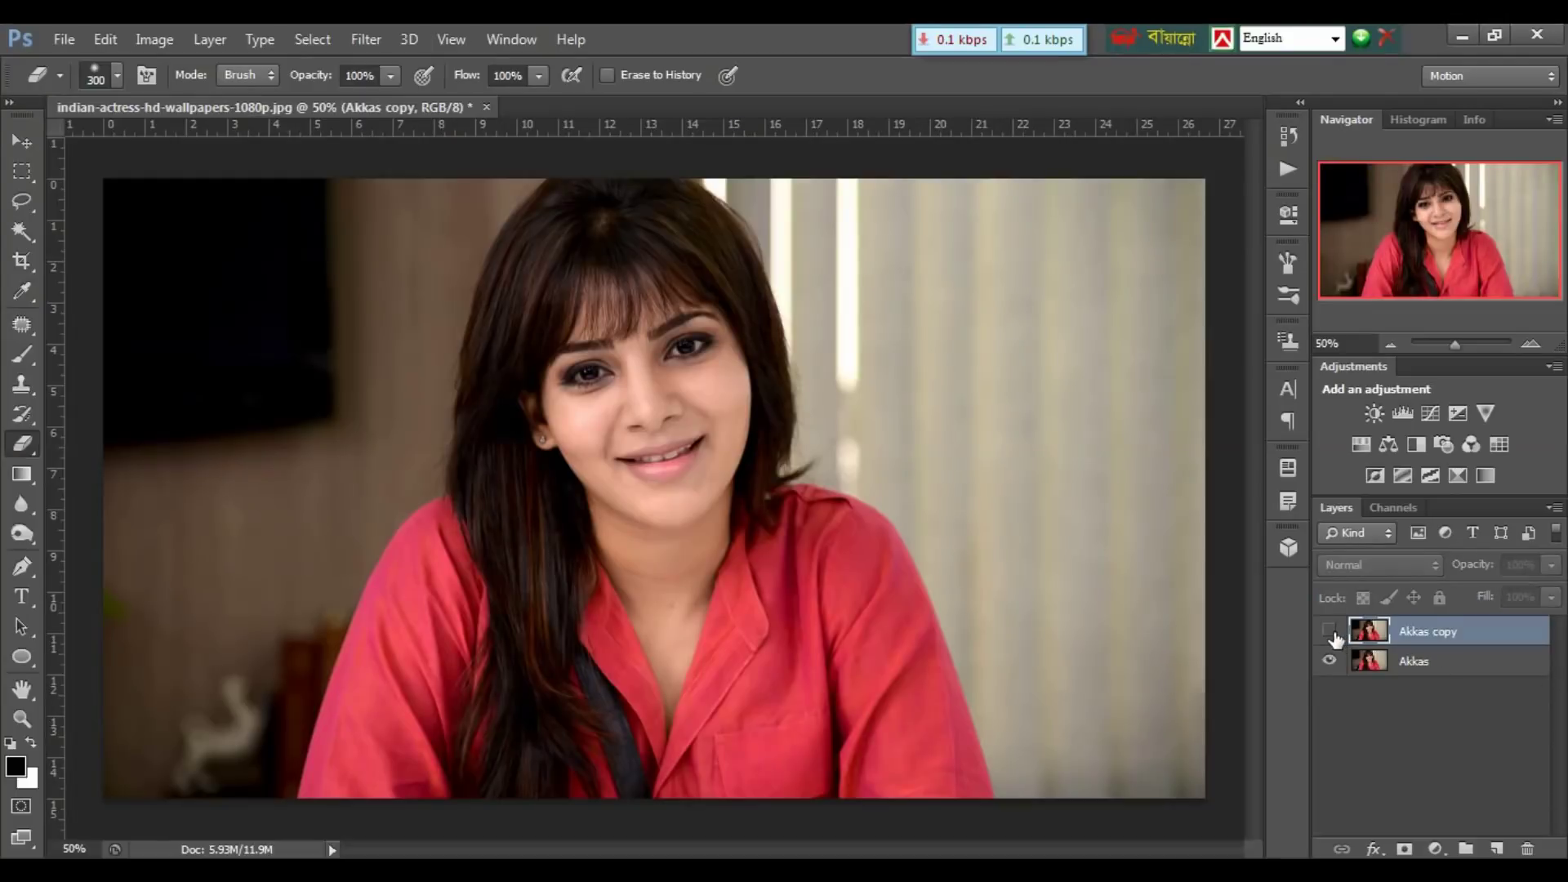
{"action": "left_click", "coordinate": [1410, 666]}
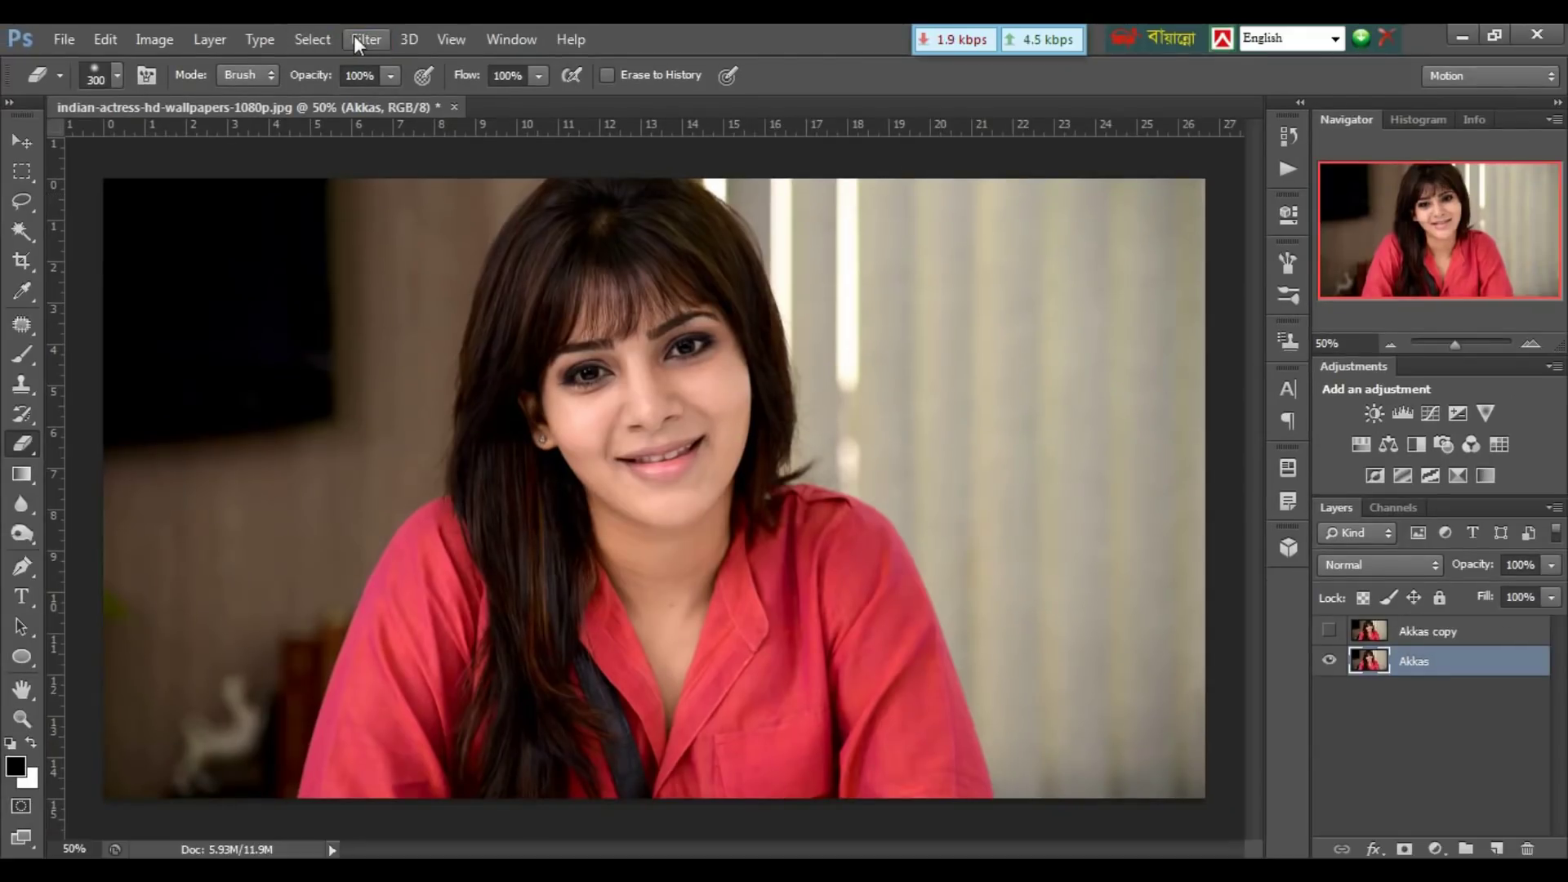
{"action": "left_click", "coordinate": [356, 37]}
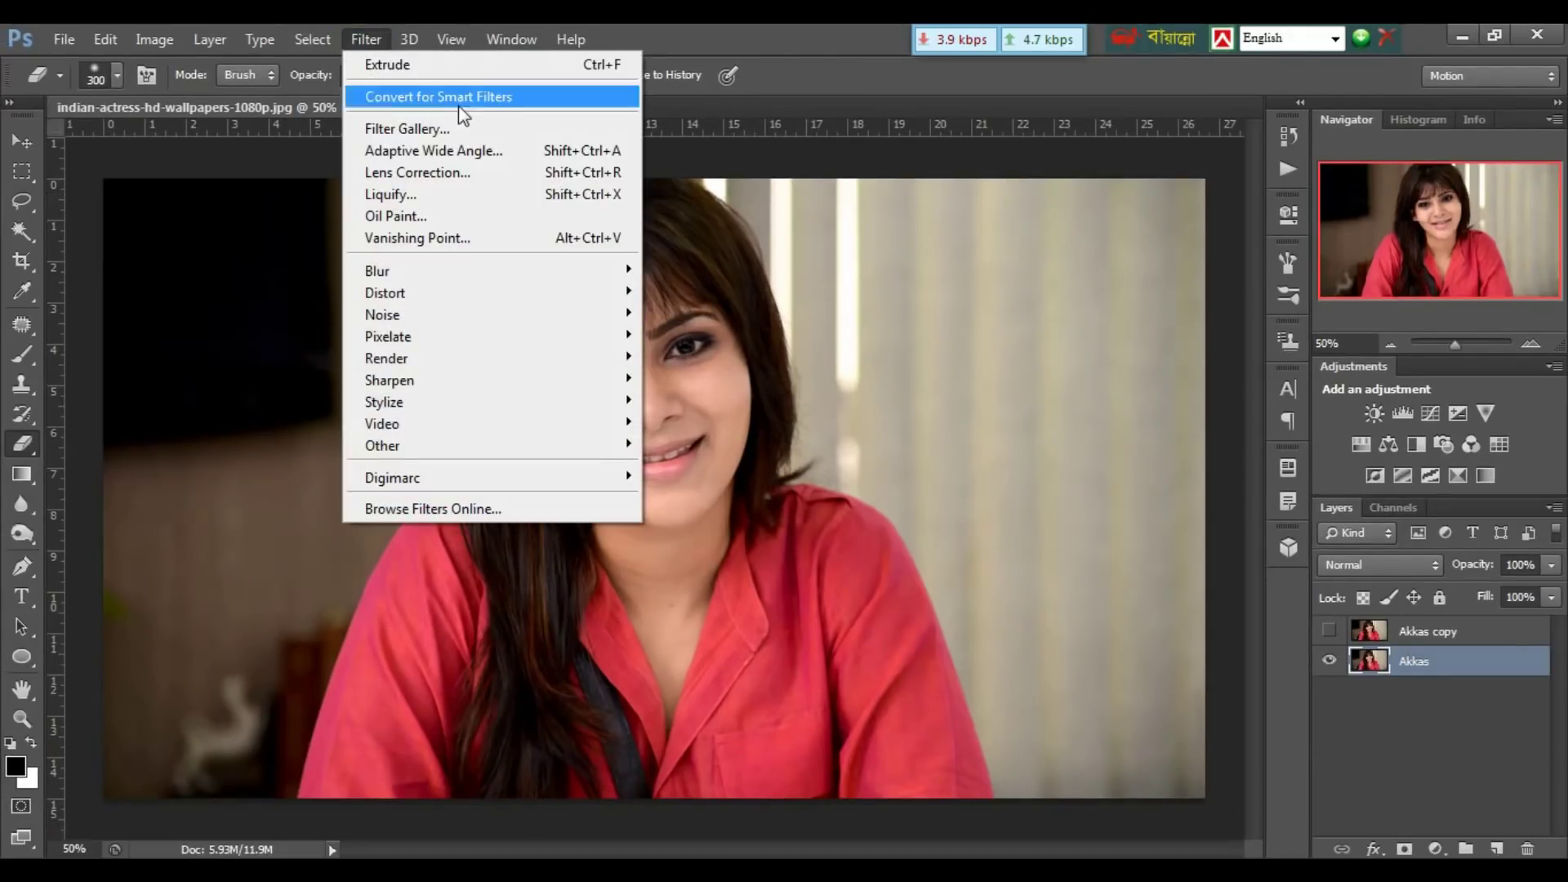
{"action": "mouse_move", "coordinate": [490, 401]}
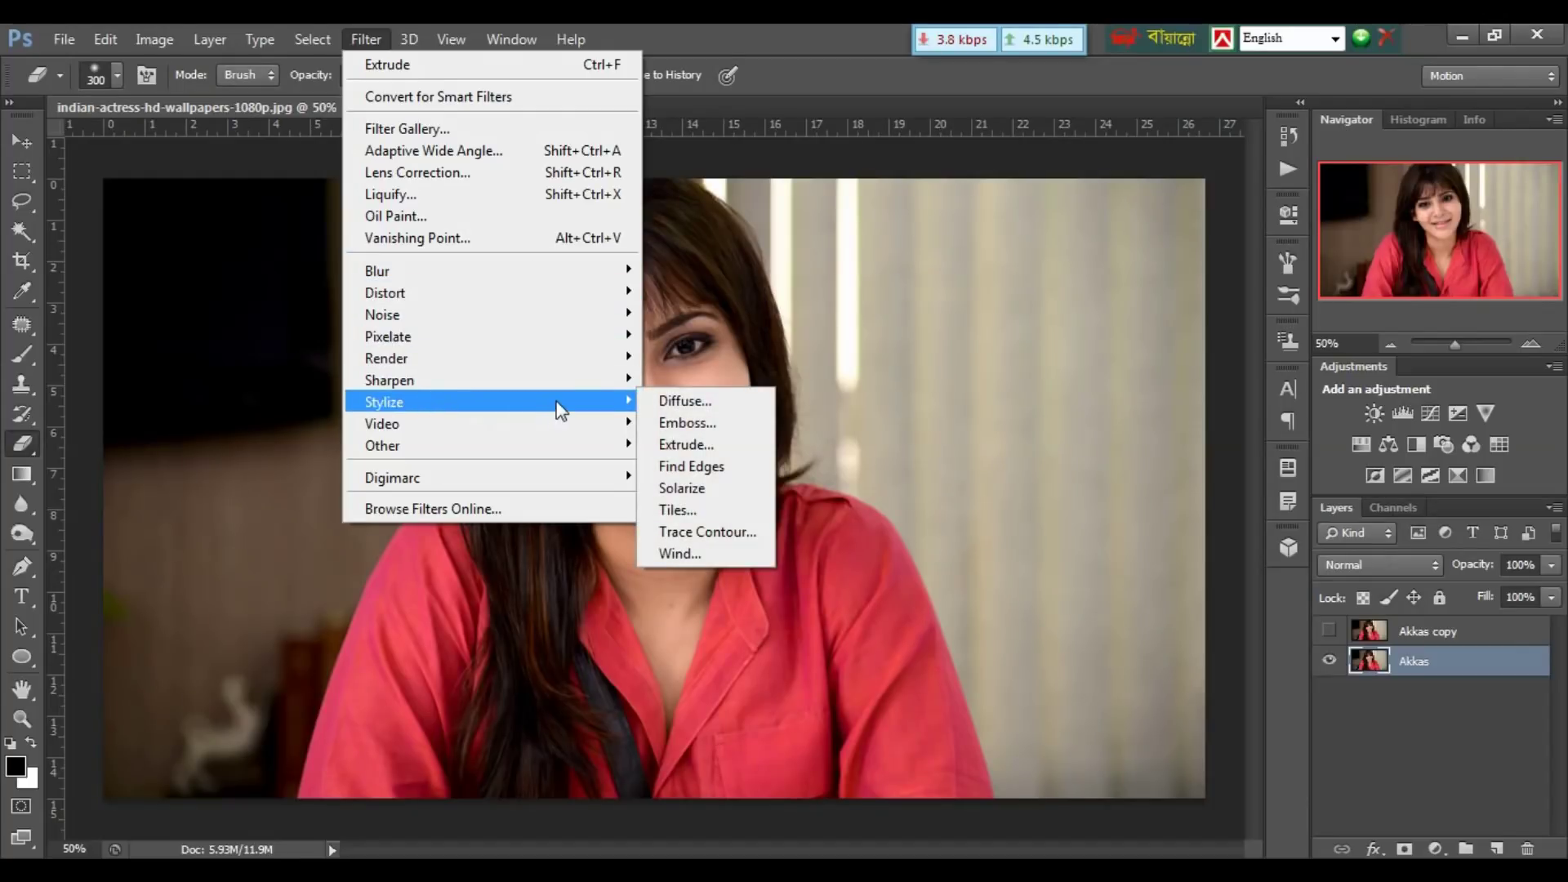
{"action": "left_click", "coordinate": [707, 444]}
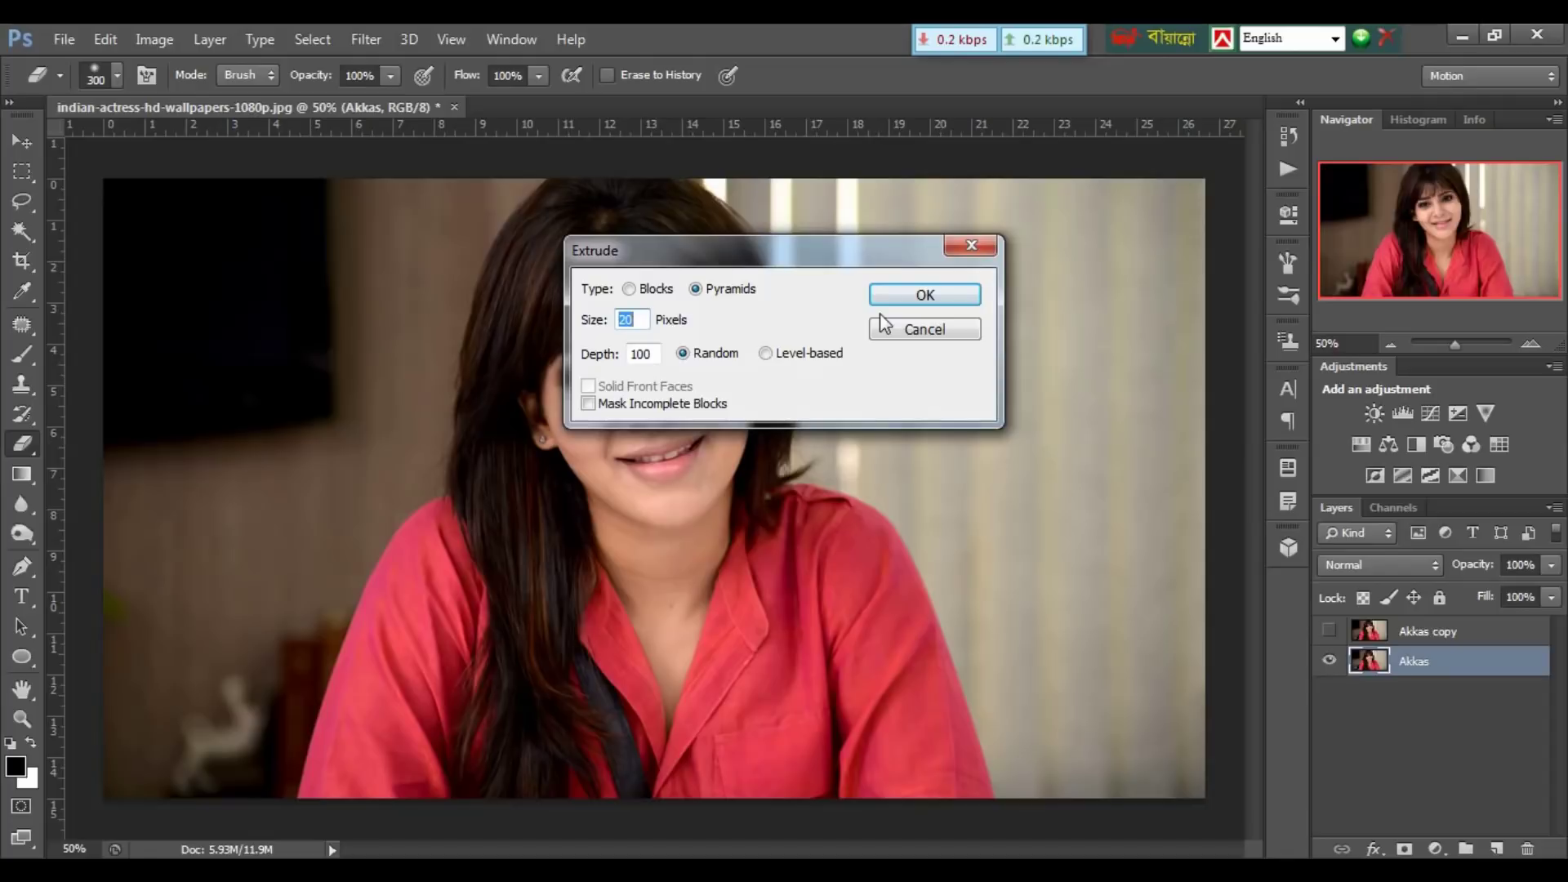
{"action": "key", "text": "alt"}
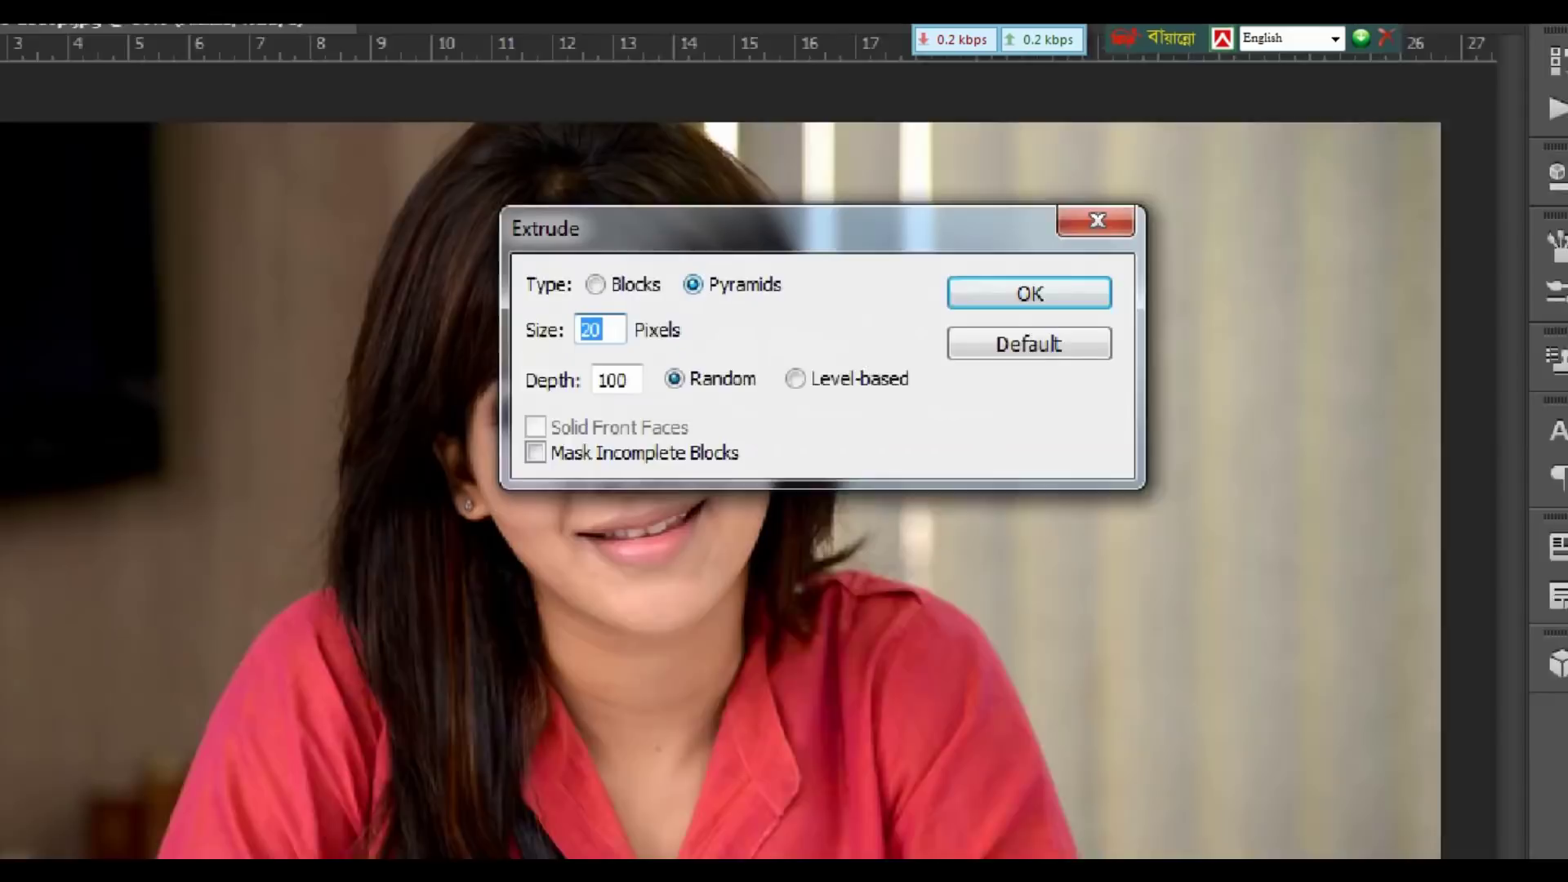
{"action": "left_click", "coordinate": [691, 272]}
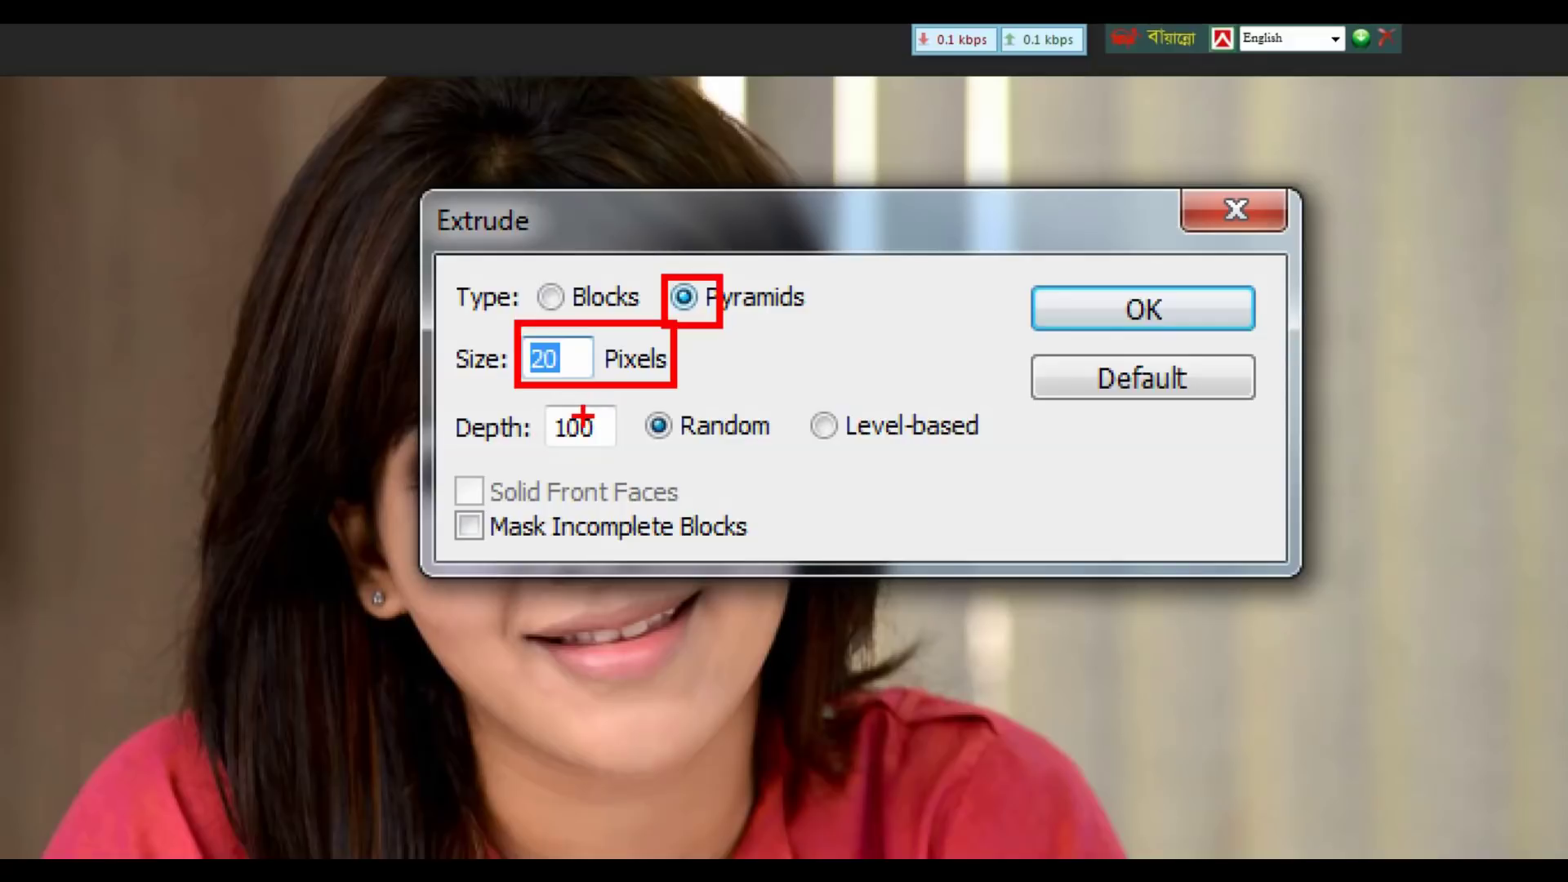
{"action": "left_click_drag", "start_coordinate": [546, 406], "coordinate": [631, 454]}
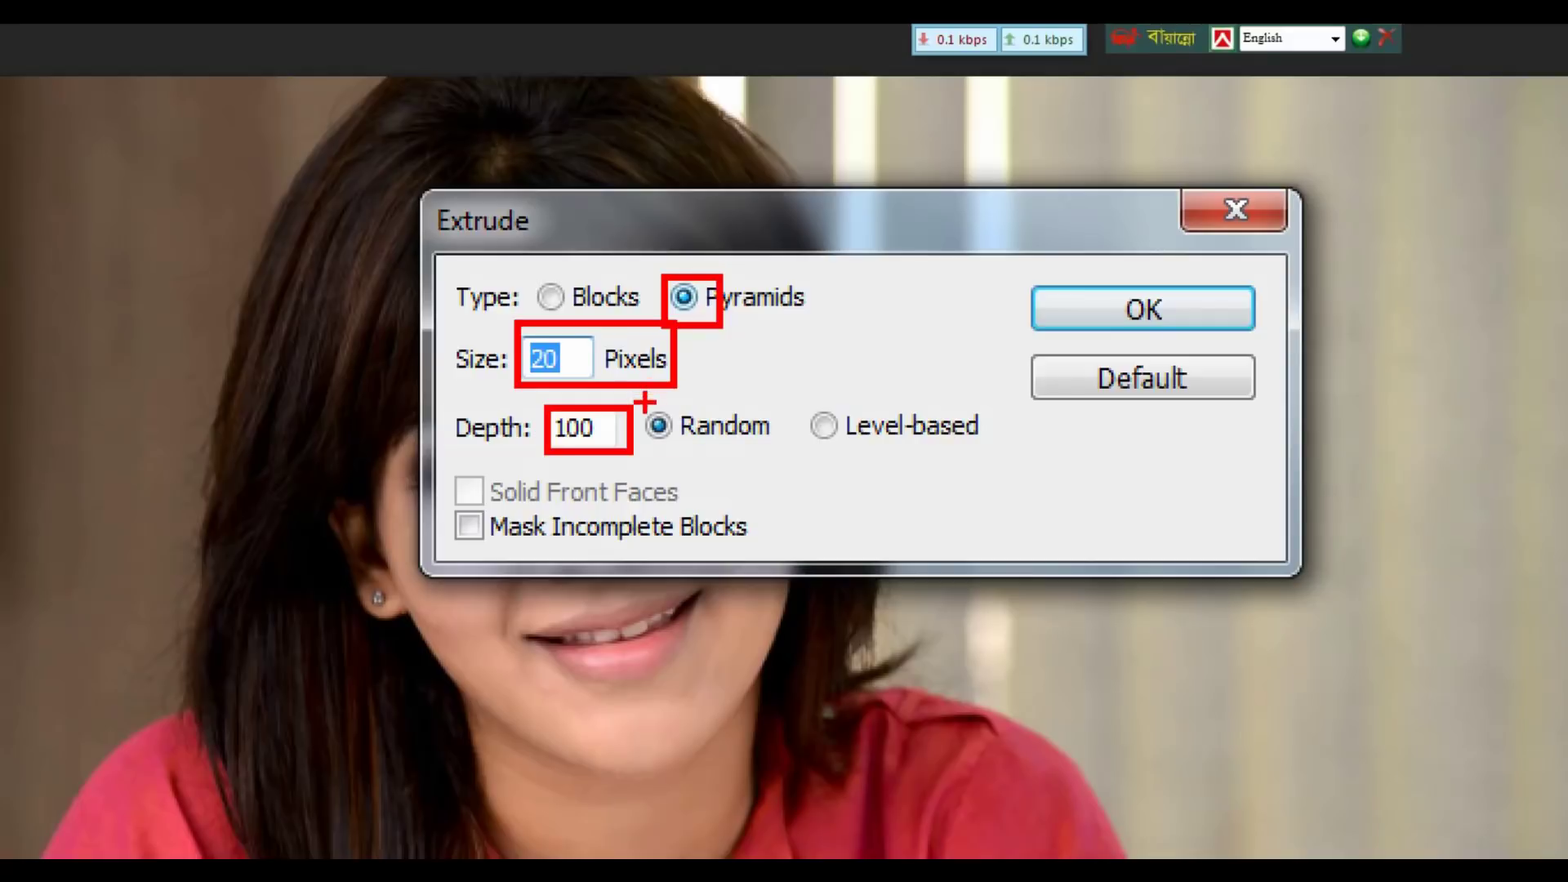
{"action": "left_click_drag", "start_coordinate": [645, 398], "coordinate": [768, 455]}
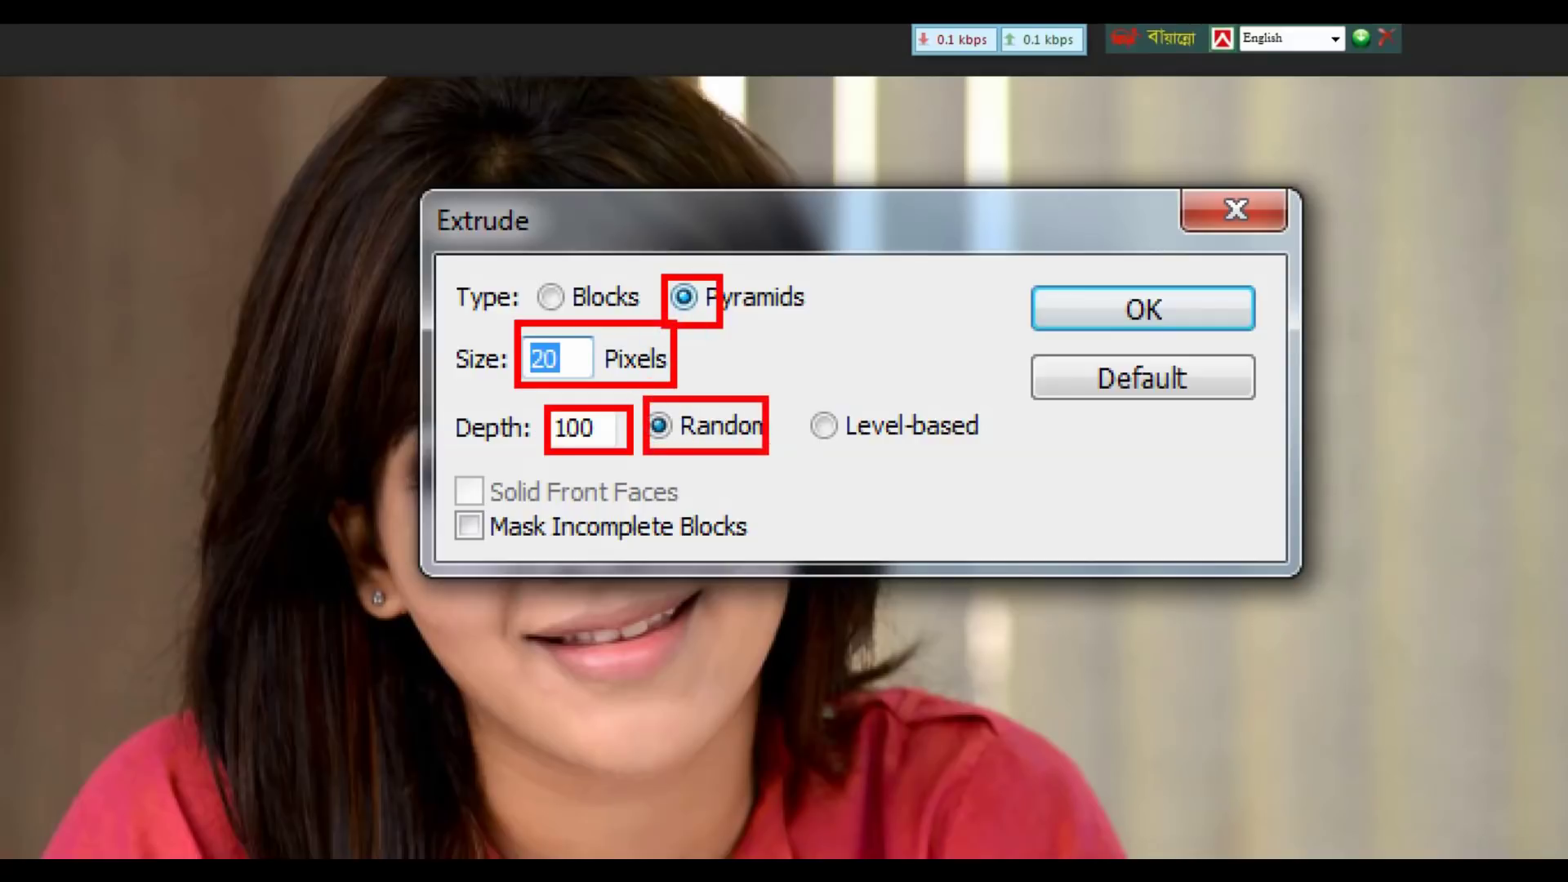
{"action": "left_click_drag", "start_coordinate": [829, 411], "coordinate": [817, 448]}
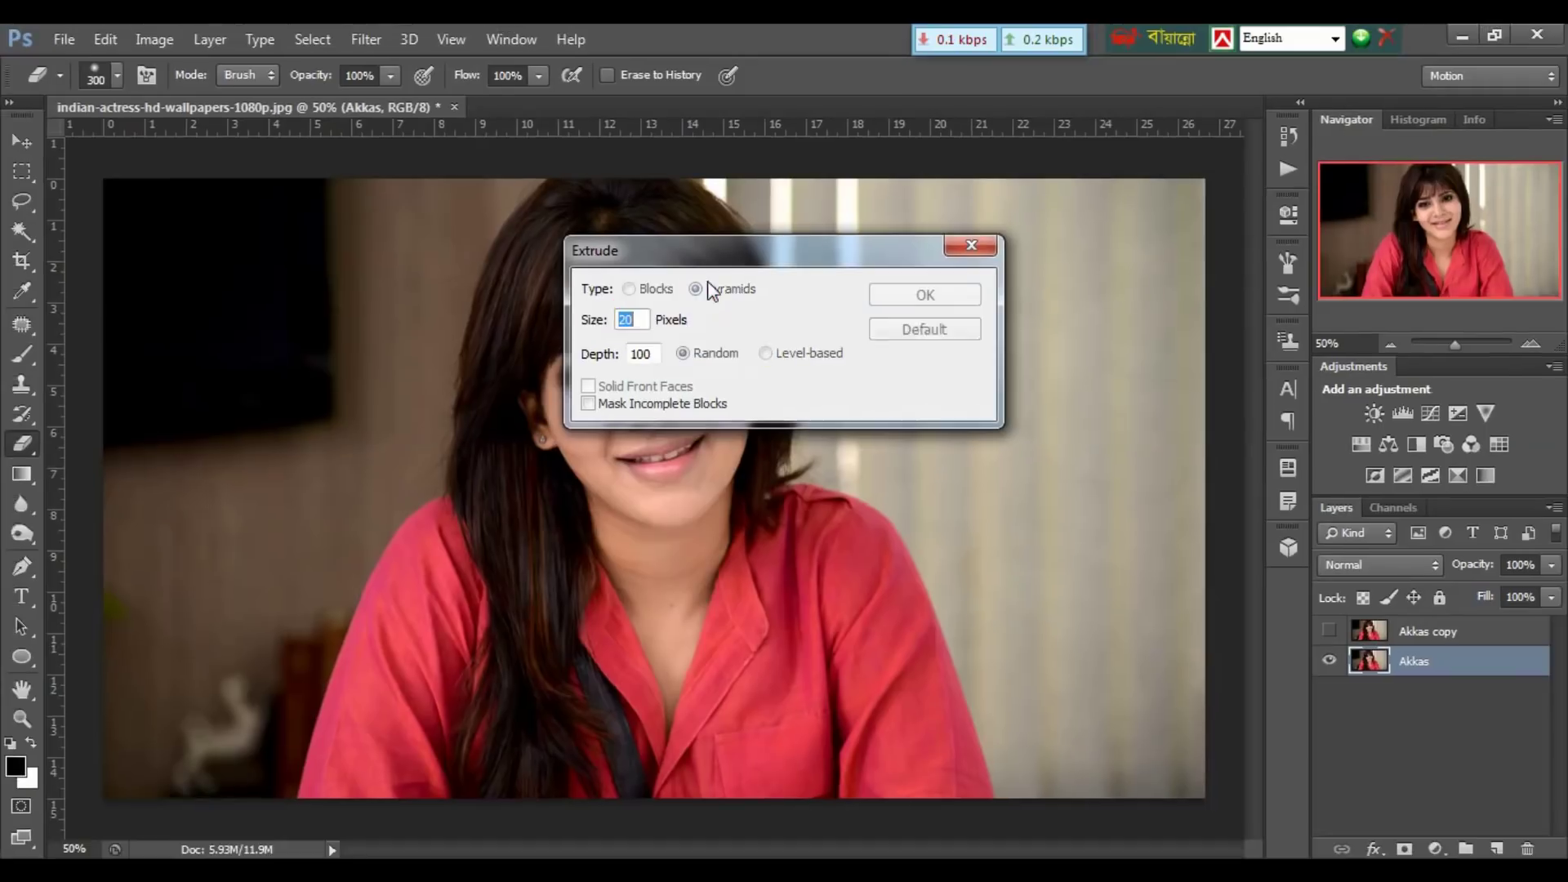
{"action": "left_click", "coordinate": [942, 297]}
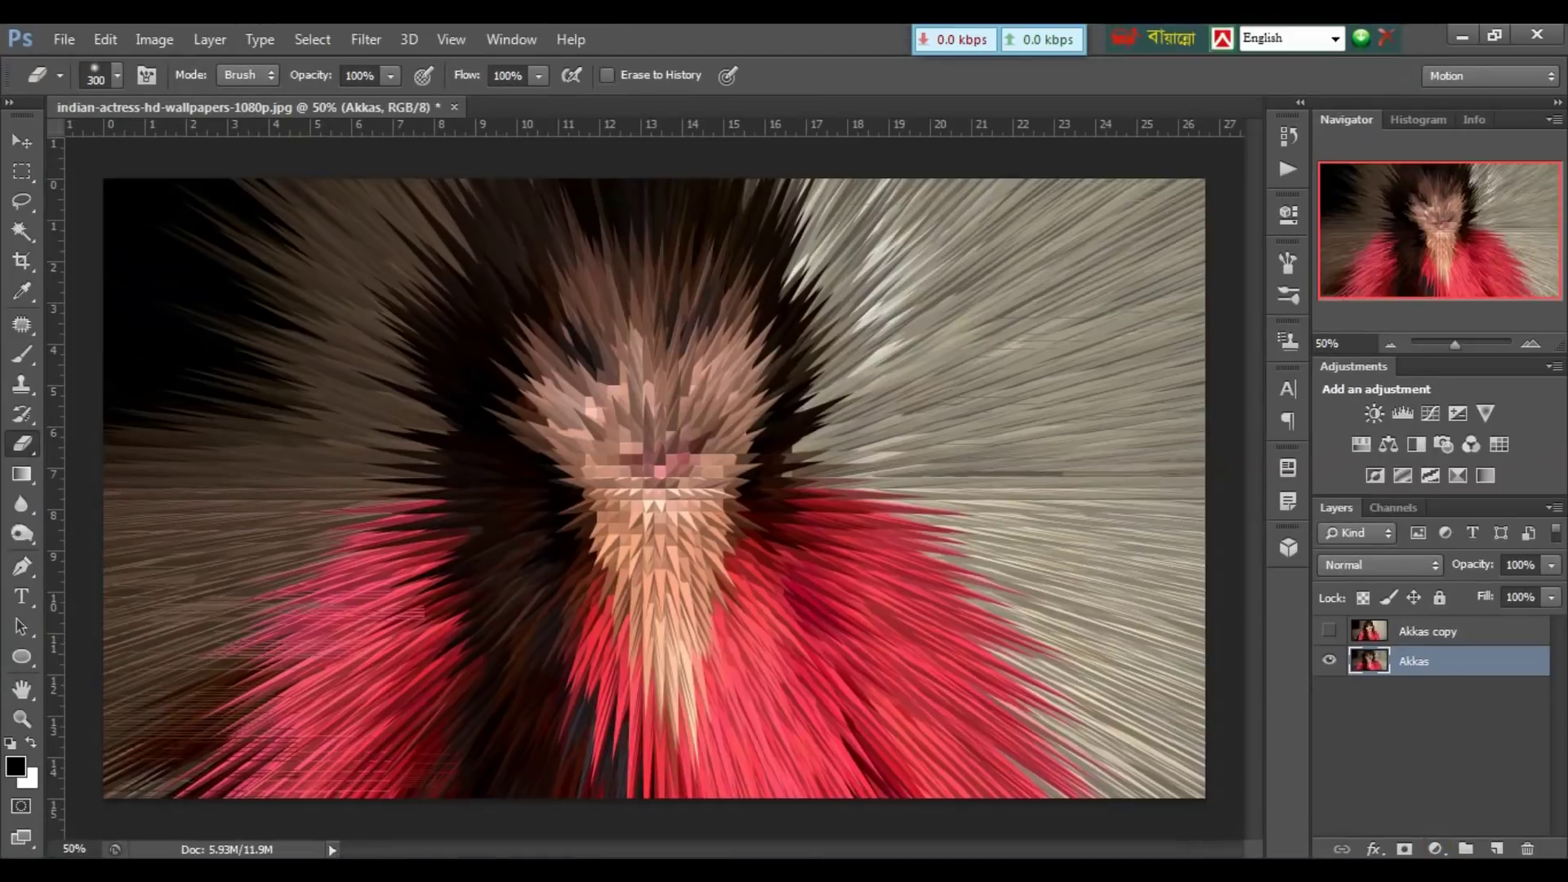
Add a Hue/Saturation layer with Hue about -16 and Saturation +95, then show Akkas copy.
{"action": "left_click", "coordinate": [1435, 848]}
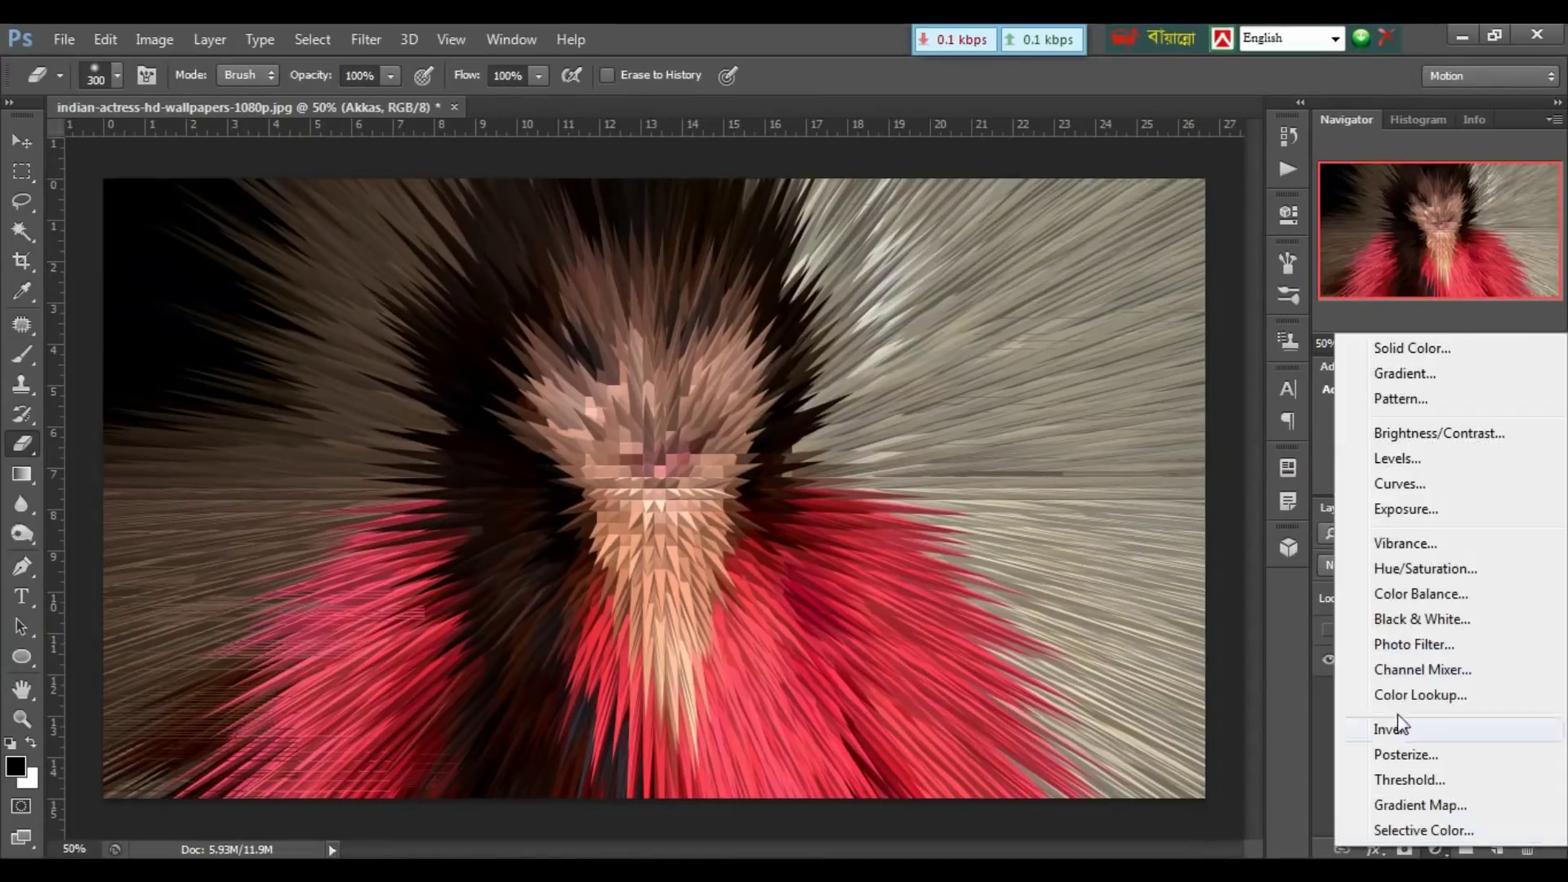
{"action": "left_click", "coordinate": [1408, 572]}
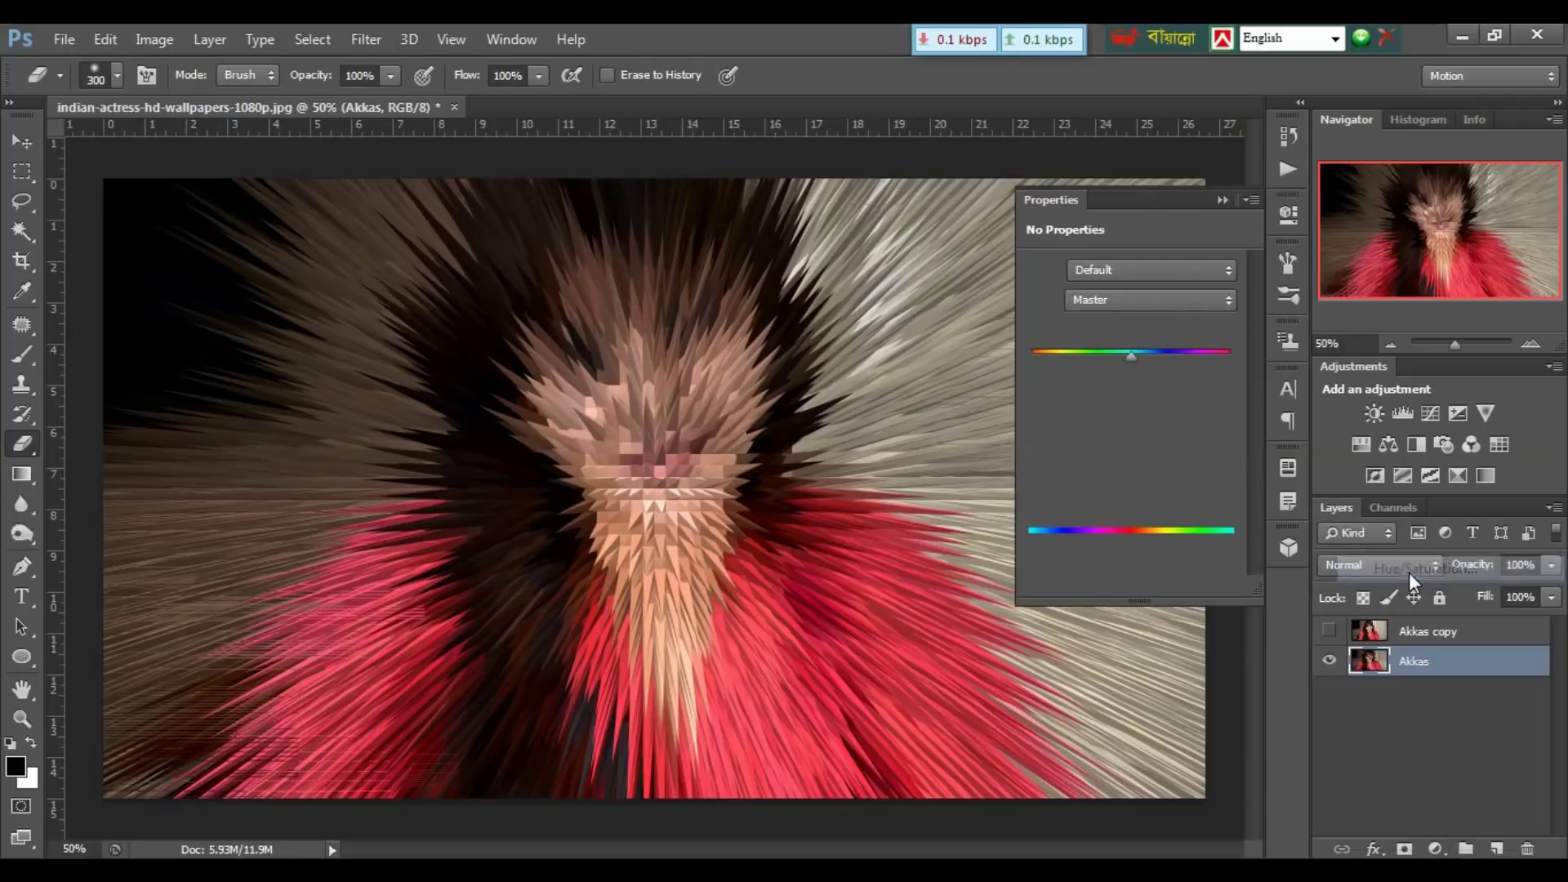
{"action": "mouse_move", "coordinate": [1132, 352]}
{"action": "left_mouse_down"}
{"action": "mouse_move", "coordinate": [1161, 351]}
{"action": "mouse_move", "coordinate": [1151, 400]}
{"action": "mouse_move", "coordinate": [1228, 400]}
{"action": "left_mouse_up"}
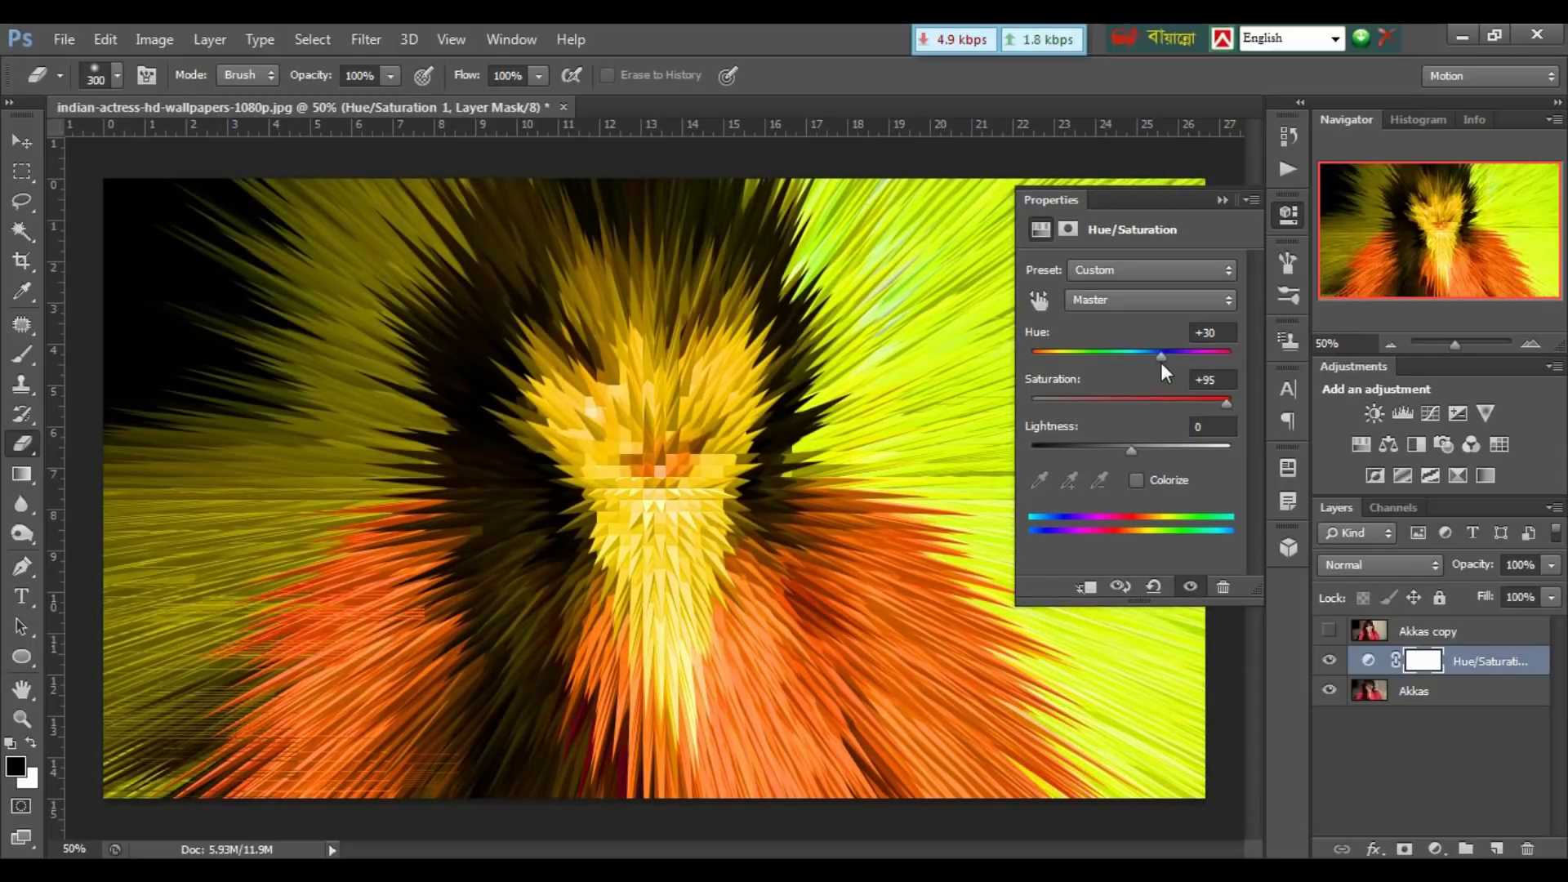
{"action": "mouse_move", "coordinate": [1159, 356]}
{"action": "left_mouse_down"}
{"action": "mouse_move", "coordinate": [1091, 369]}
{"action": "mouse_move", "coordinate": [1116, 364]}
{"action": "left_mouse_up"}
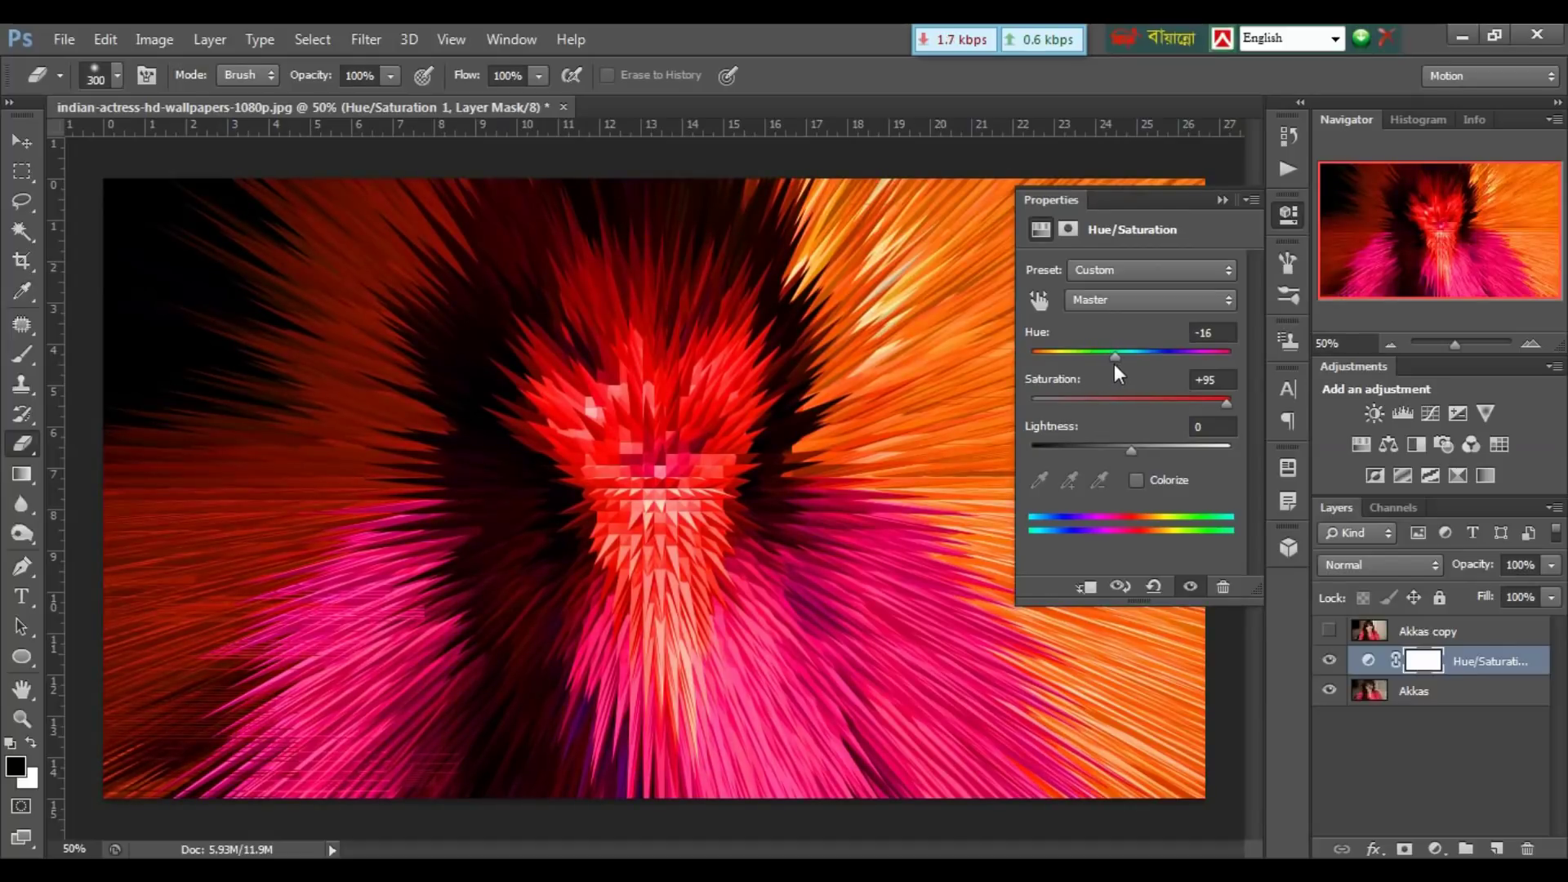
{"action": "left_click", "coordinate": [1223, 199]}
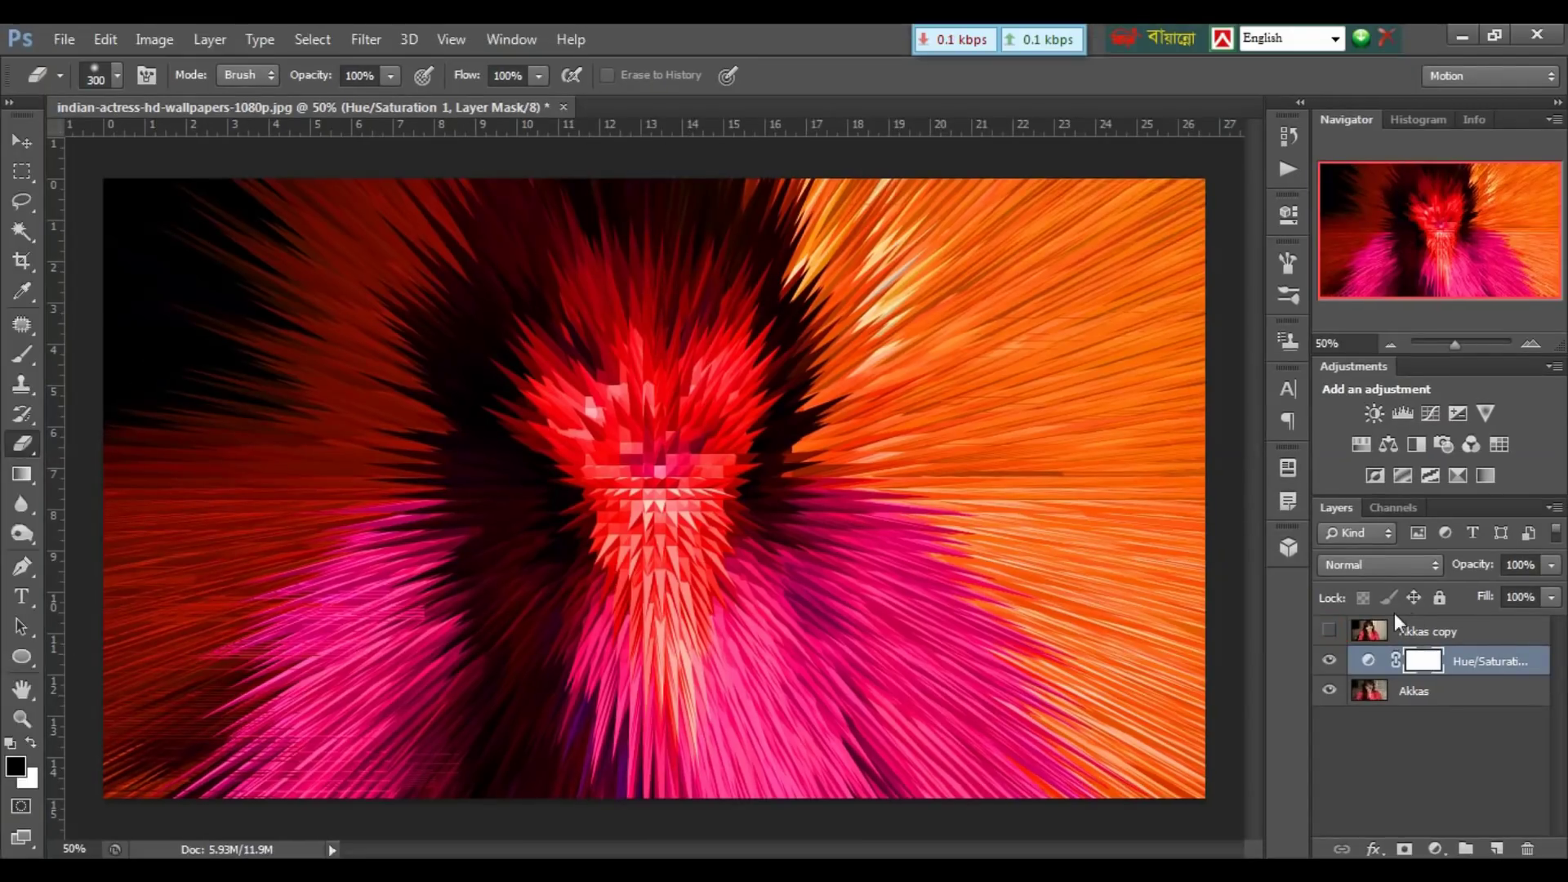
{"action": "left_click", "coordinate": [1330, 630]}
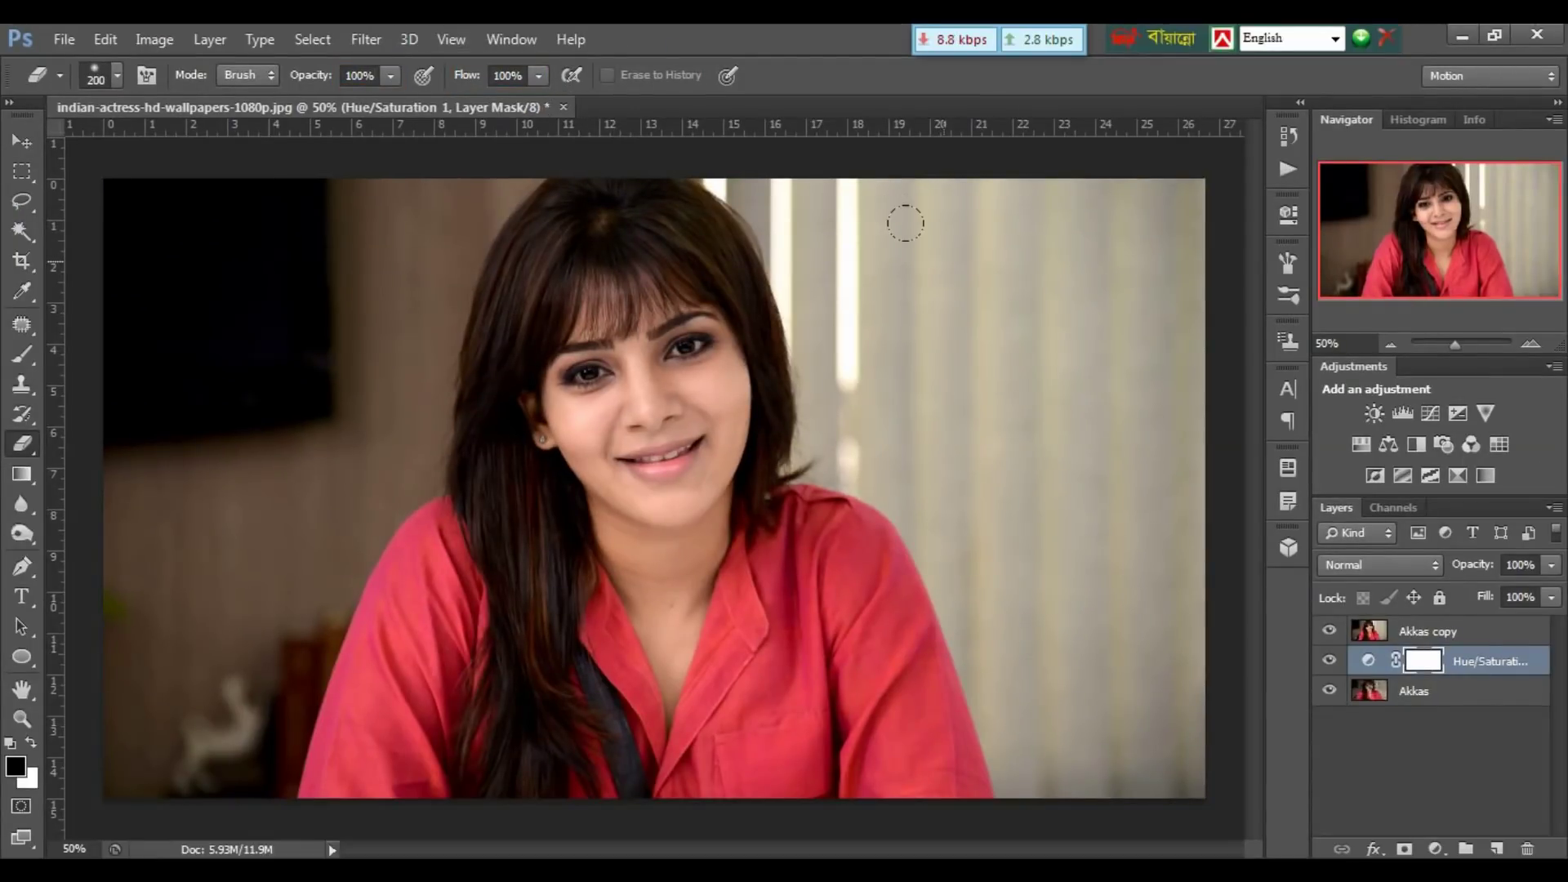
Erase Akkas copy around the hair, shoulders and background with 80 and 300 brushes, then reselect Akkas.
{"action": "key", "text": "bracketleft"}
{"action": "key", "text": "bracketleft"}
{"action": "key", "text": "bracketleft"}
{"action": "left_click", "coordinate": [1441, 641]}
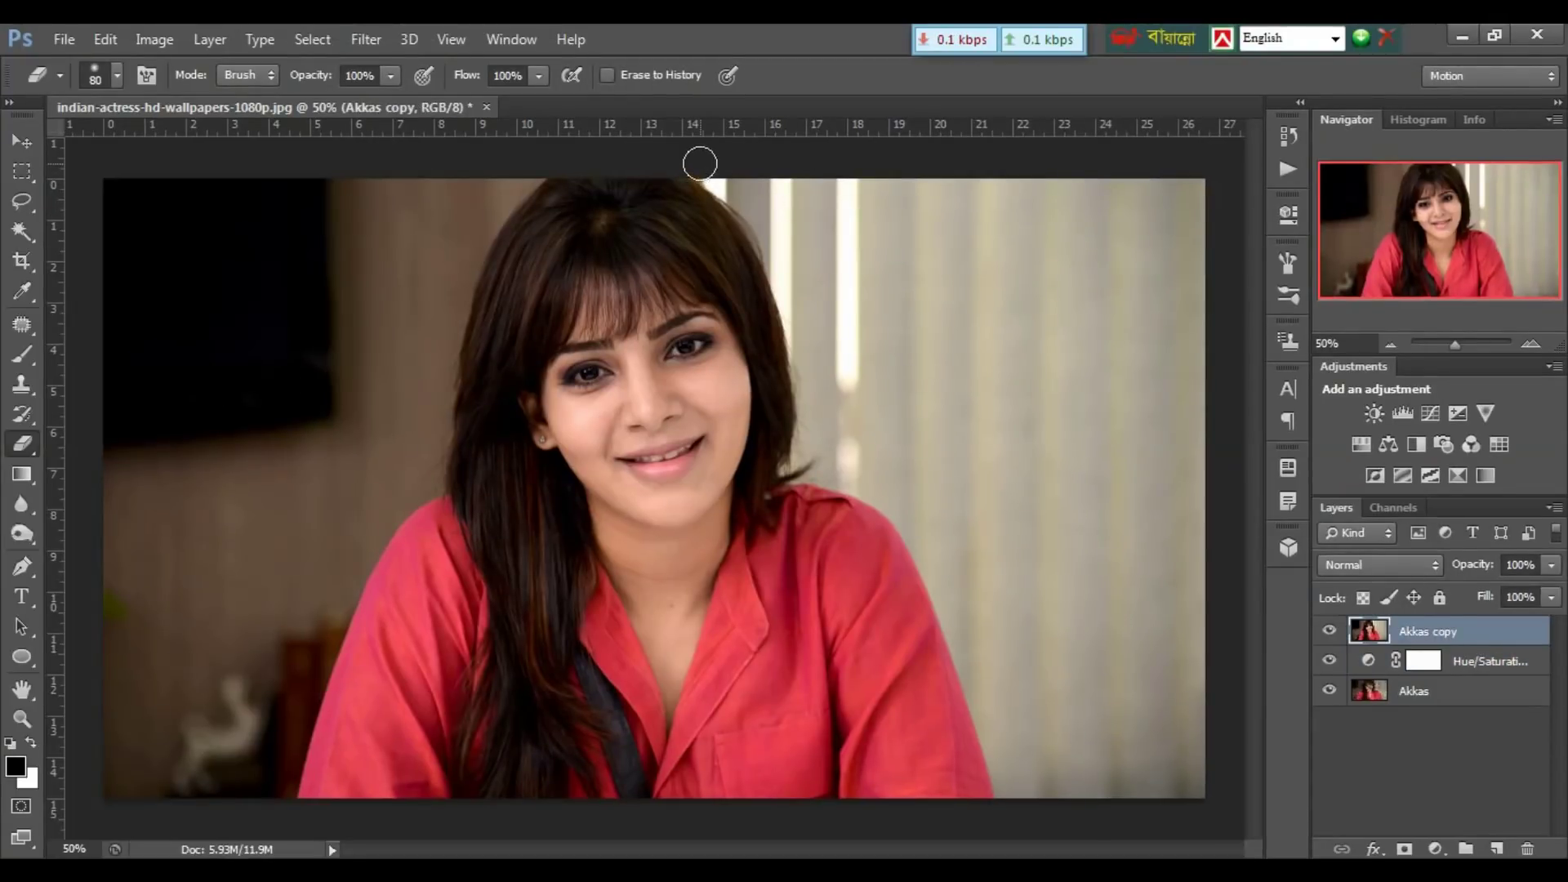
{"action": "mouse_move", "coordinate": [700, 164]}
{"action": "left_mouse_down"}
{"action": "mouse_move", "coordinate": [773, 281]}
{"action": "mouse_move", "coordinate": [793, 472]}
{"action": "left_mouse_up"}
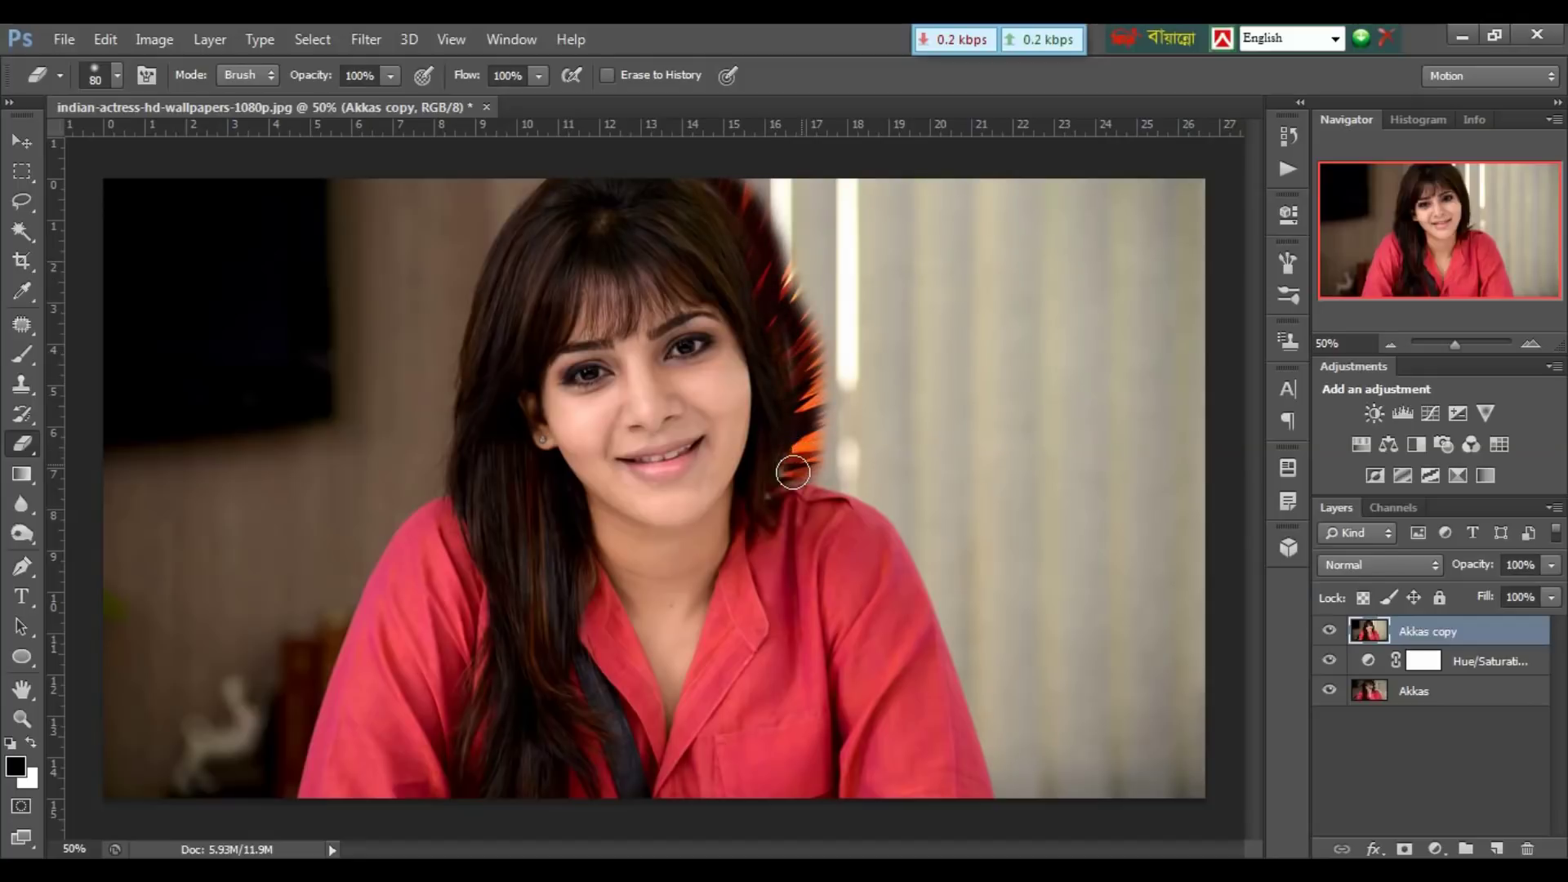
{"action": "left_click_drag", "start_coordinate": [793, 472], "coordinate": [1021, 794]}
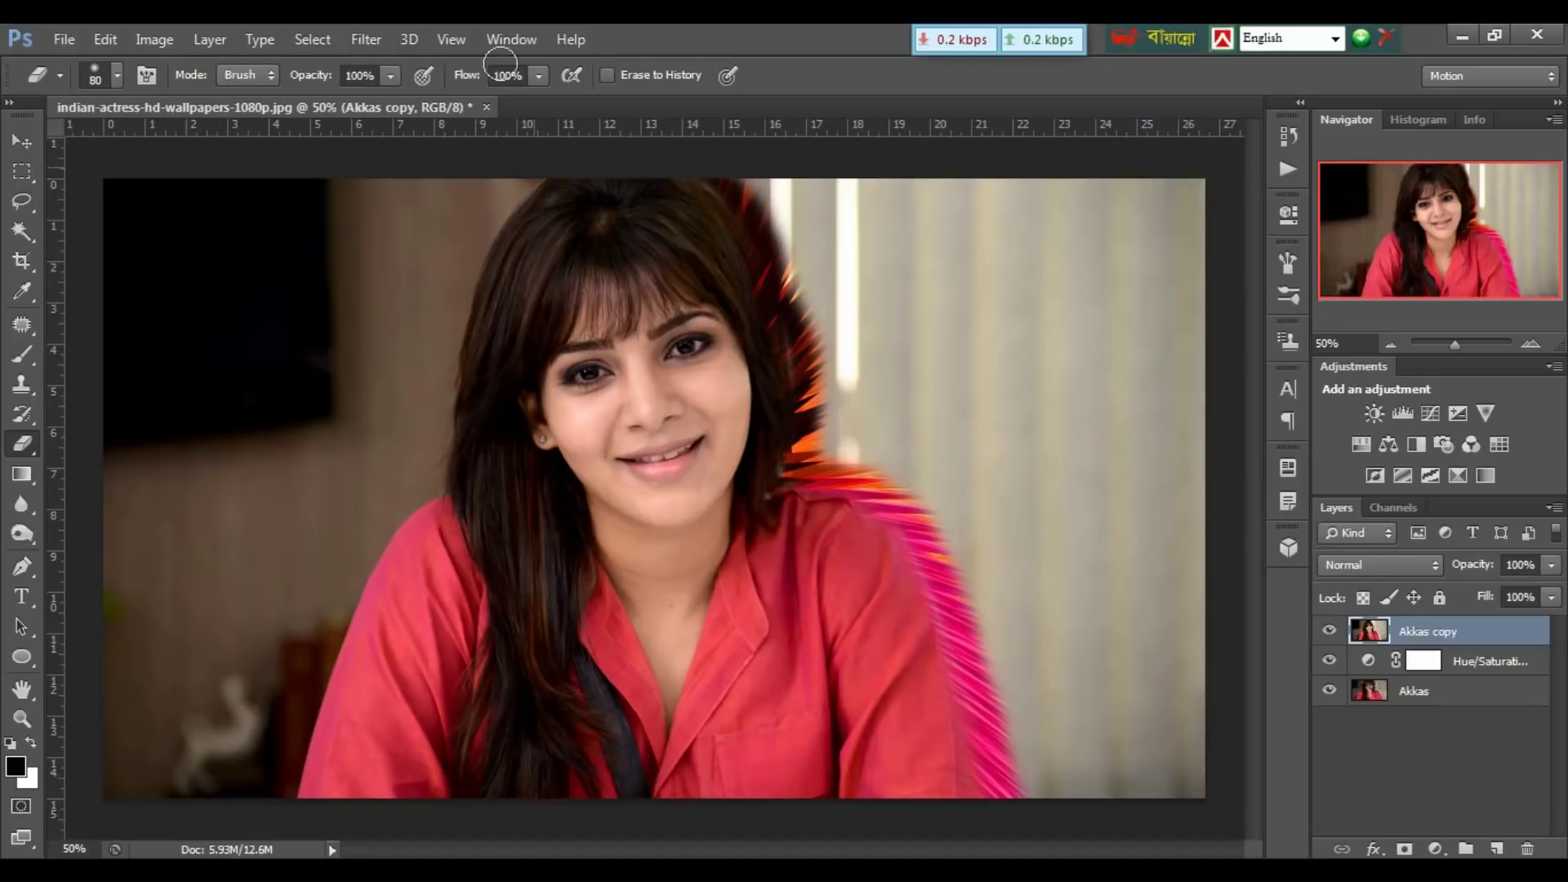
{"action": "left_click_drag", "start_coordinate": [500, 185], "coordinate": [274, 792]}
{"action": "key", "text": "bracketright"}
{"action": "key", "text": "bracketright"}
{"action": "key", "text": "bracketright"}
{"action": "mouse_move", "coordinate": [841, 351]}
{"action": "left_mouse_down"}
{"action": "mouse_move", "coordinate": [1081, 260]}
{"action": "mouse_move", "coordinate": [1061, 653]}
{"action": "mouse_move", "coordinate": [1176, 768]}
{"action": "left_mouse_up"}
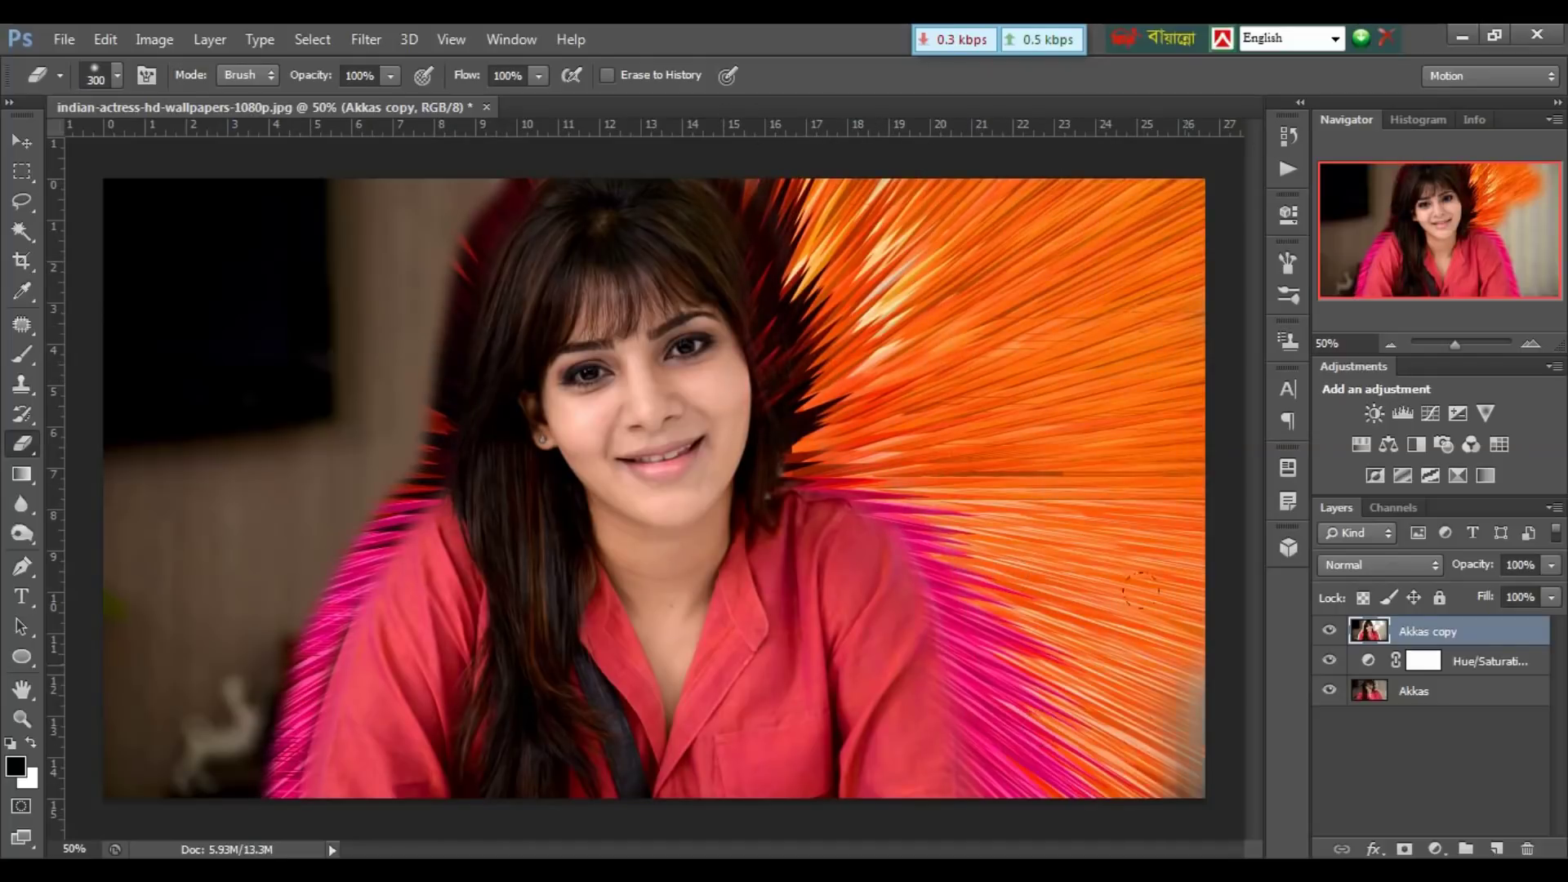
{"action": "mouse_move", "coordinate": [490, 188]}
{"action": "left_mouse_down"}
{"action": "mouse_move", "coordinate": [291, 238]}
{"action": "mouse_move", "coordinate": [263, 613]}
{"action": "mouse_move", "coordinate": [157, 281]}
{"action": "left_mouse_up"}
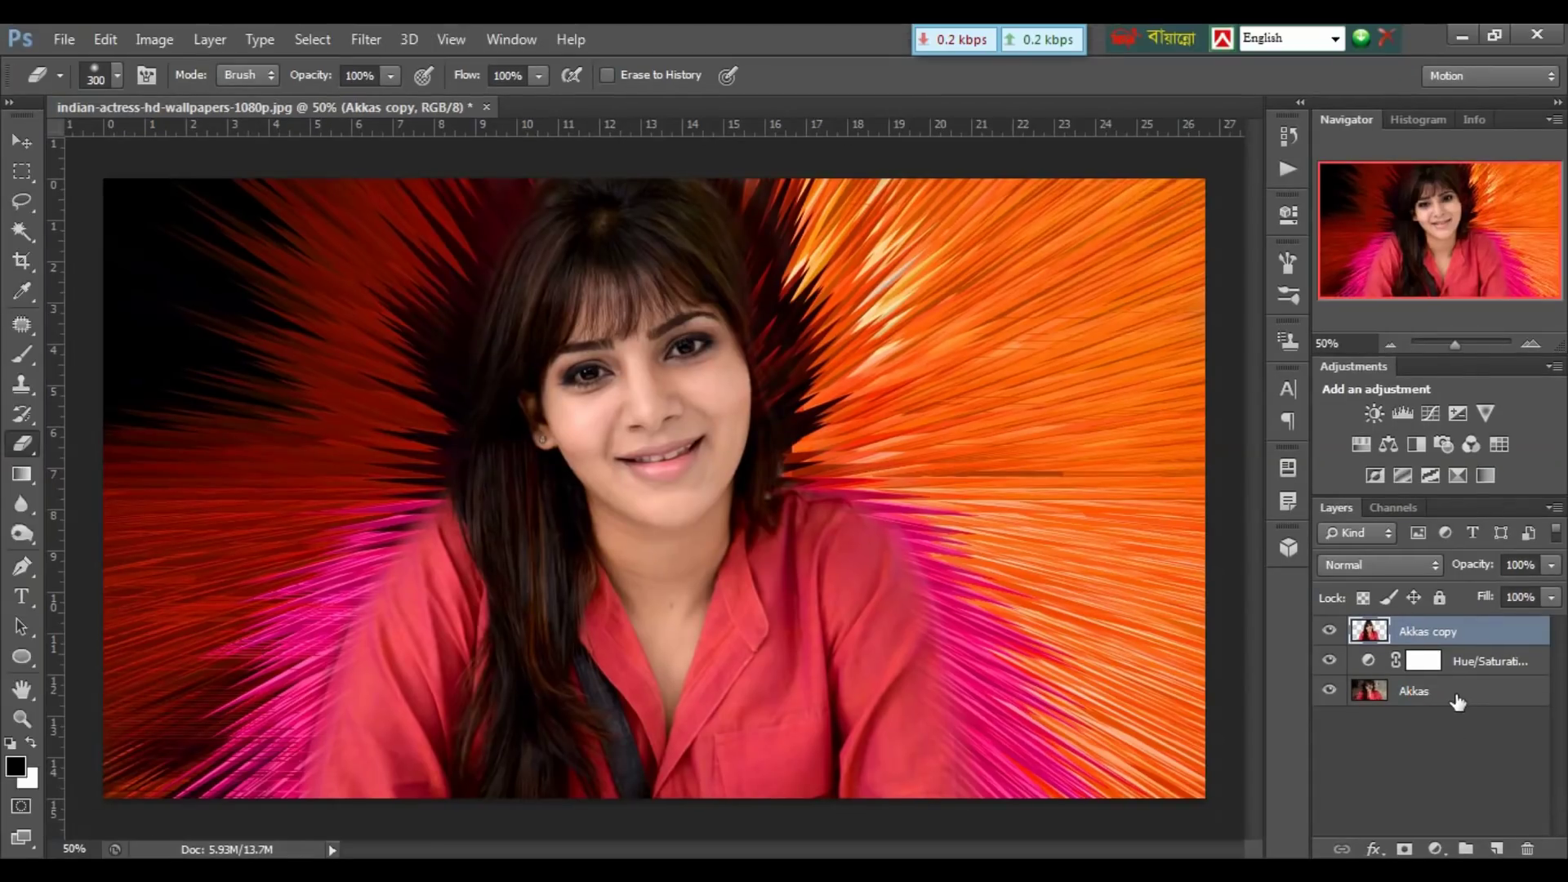
{"action": "left_click", "coordinate": [1456, 698]}
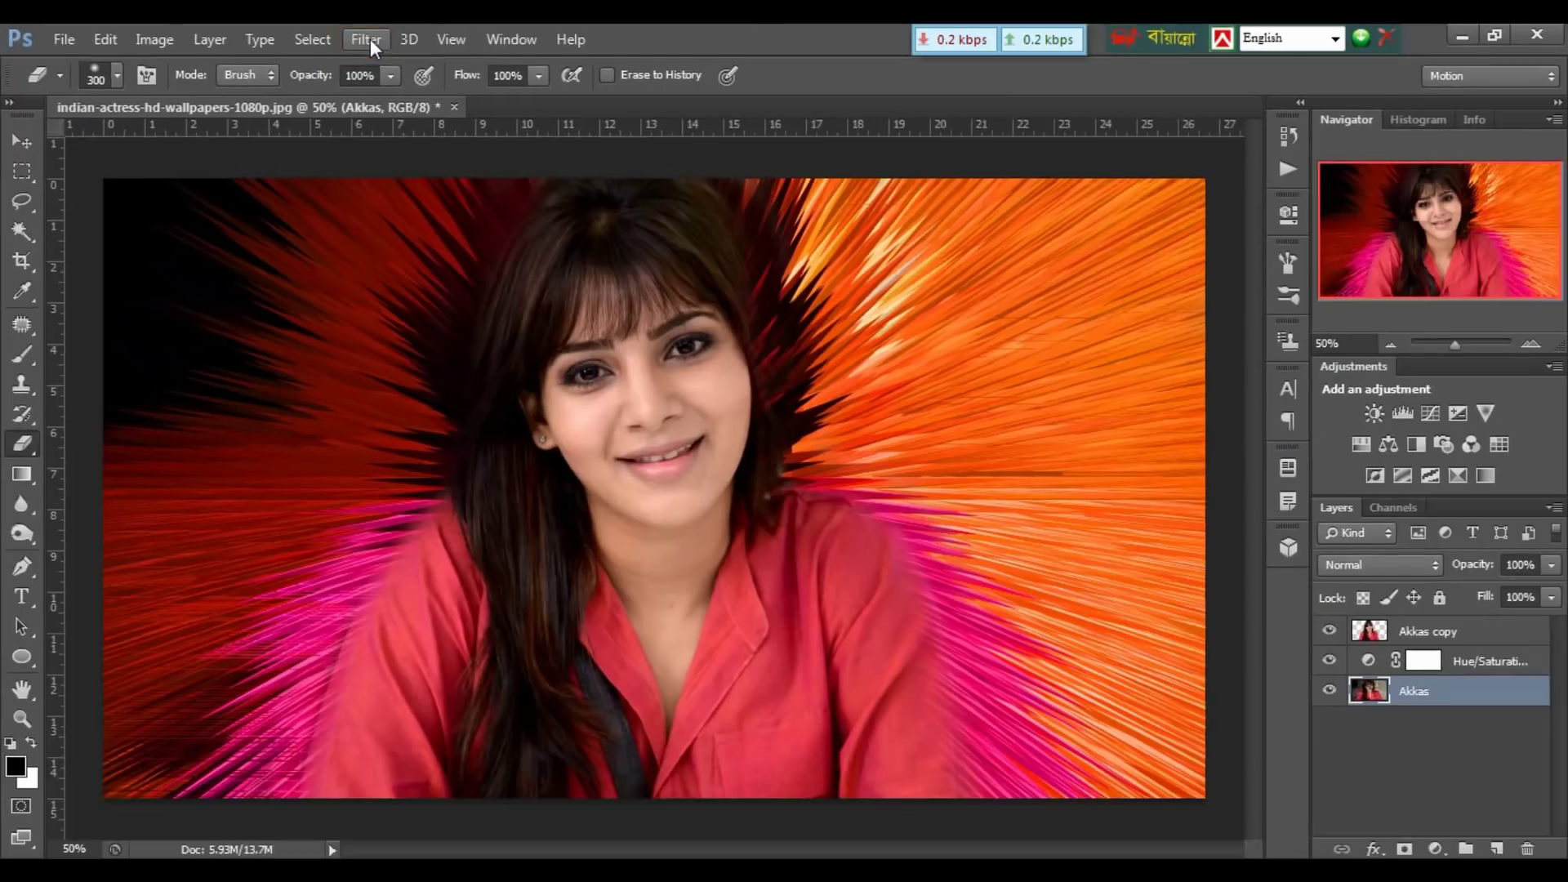
Apply a Sine Wave filter with 10 generators, wavelength 32–33, amplitude 1–2, and scale 100%.
{"action": "left_click", "coordinate": [370, 37]}
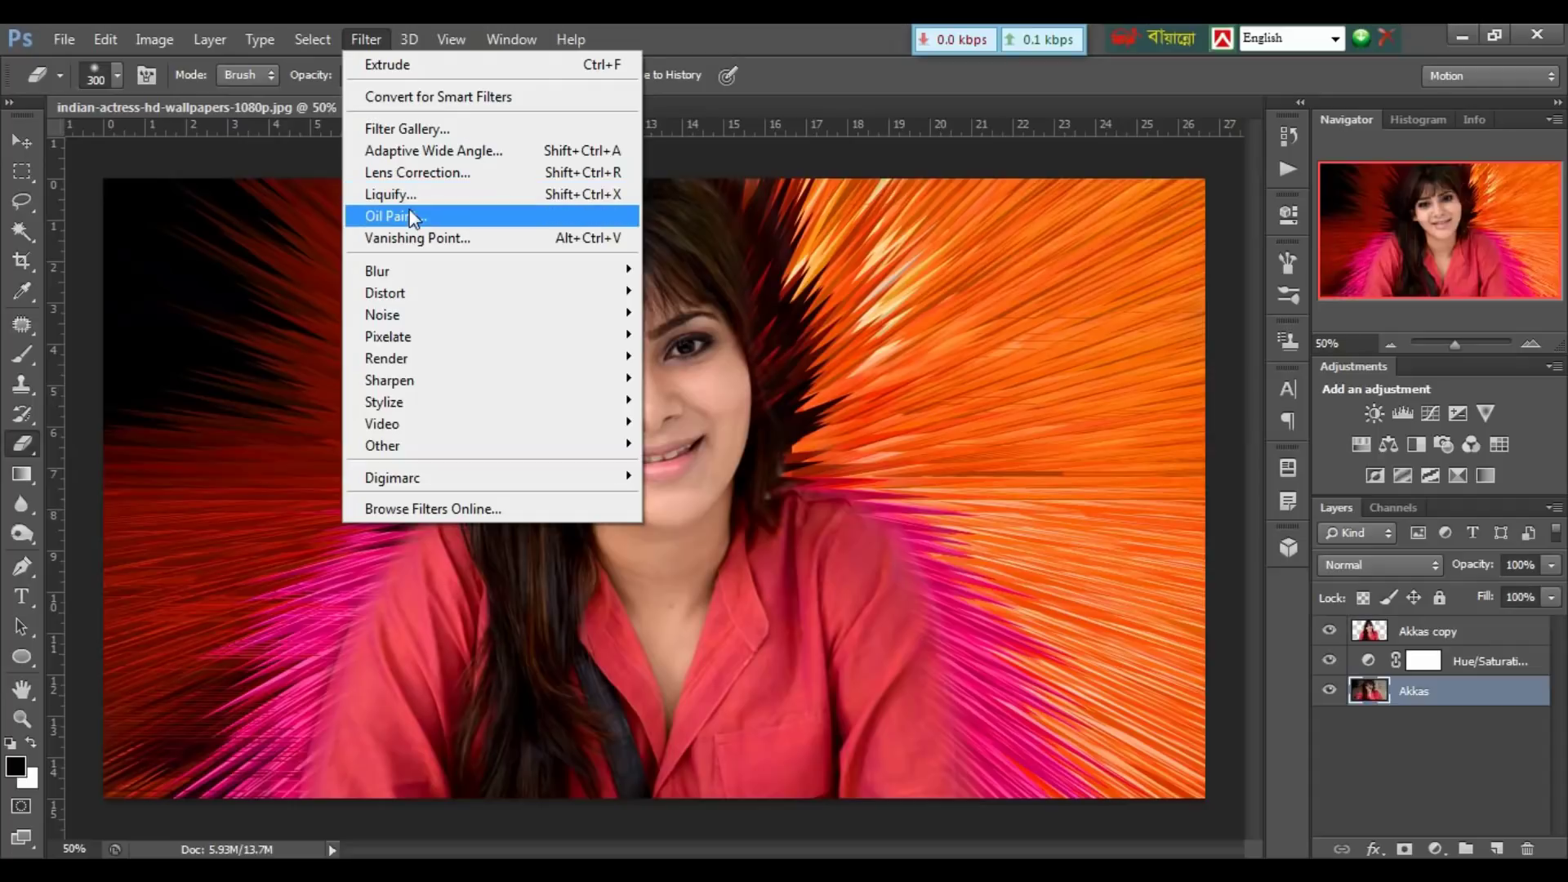
{"action": "mouse_move", "coordinate": [385, 292]}
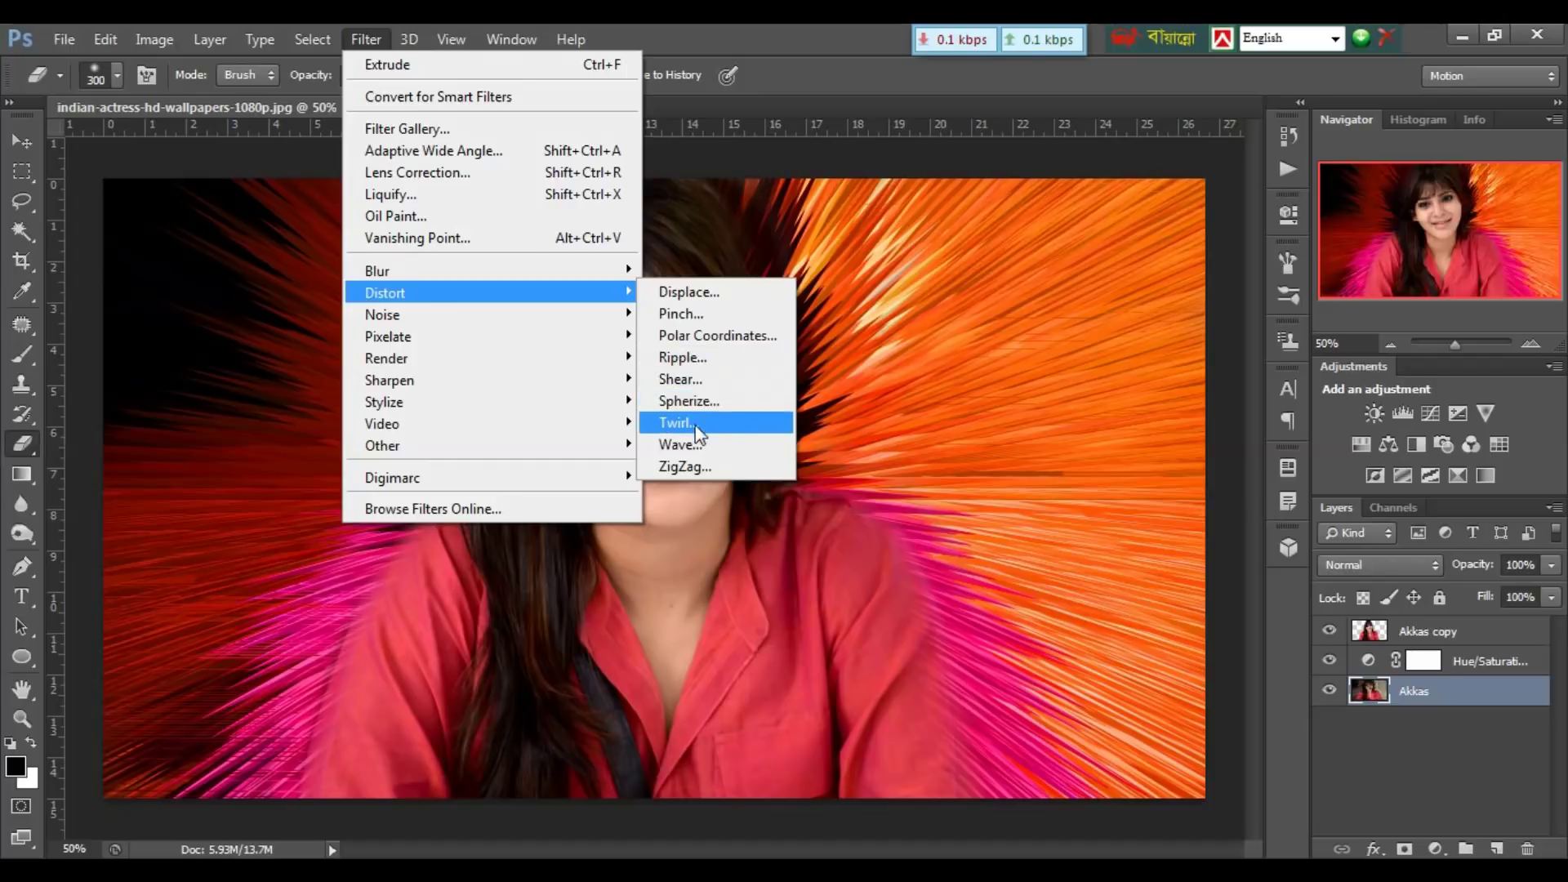
{"action": "left_click", "coordinate": [670, 445]}
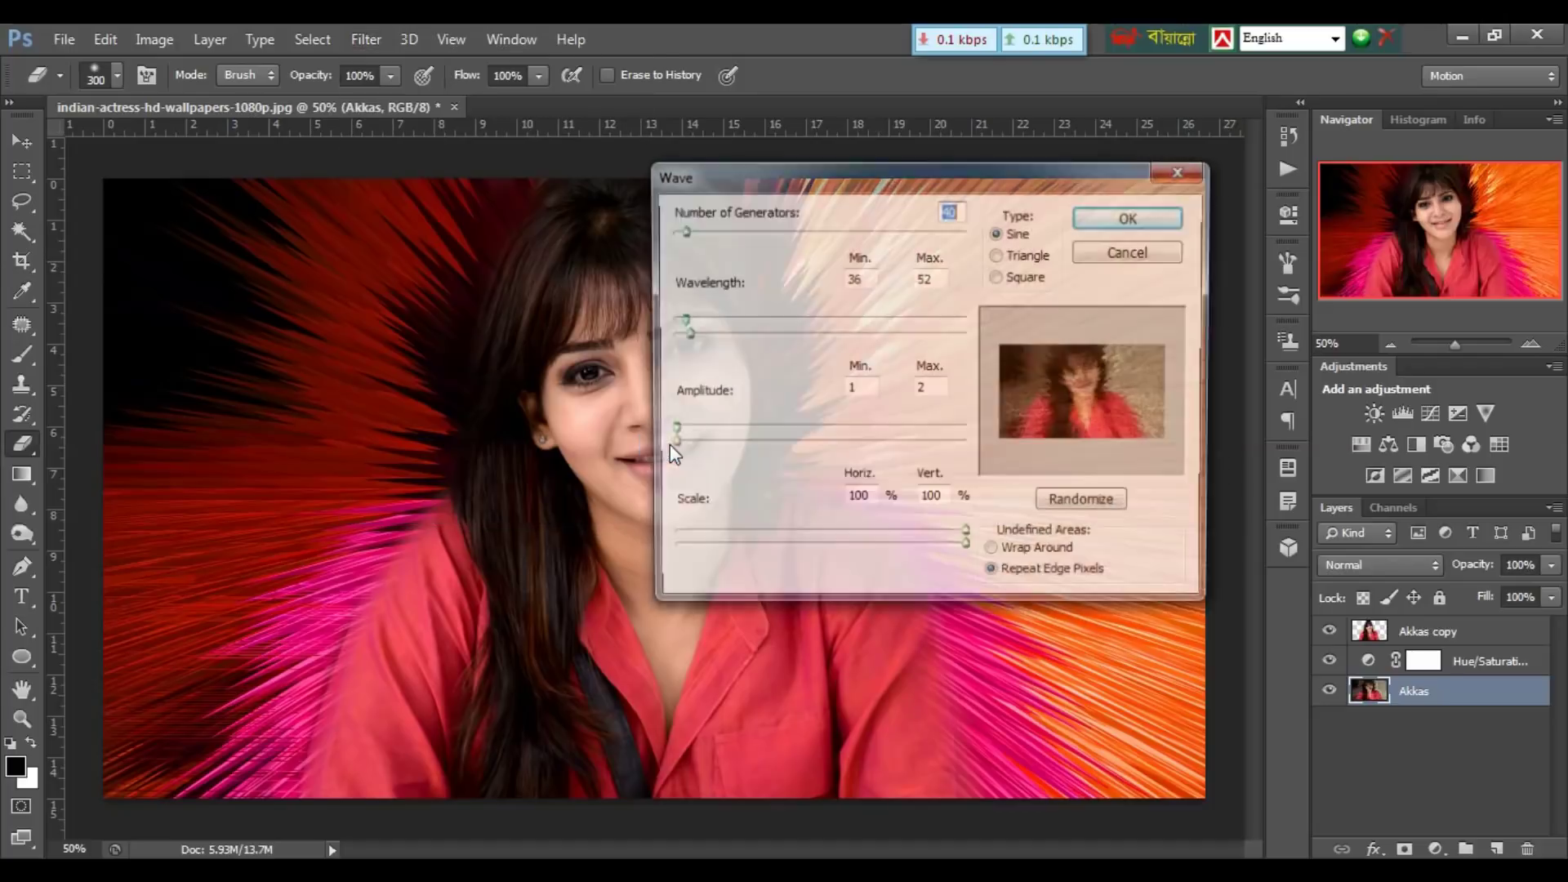
{"action": "key", "text": "Tab"}
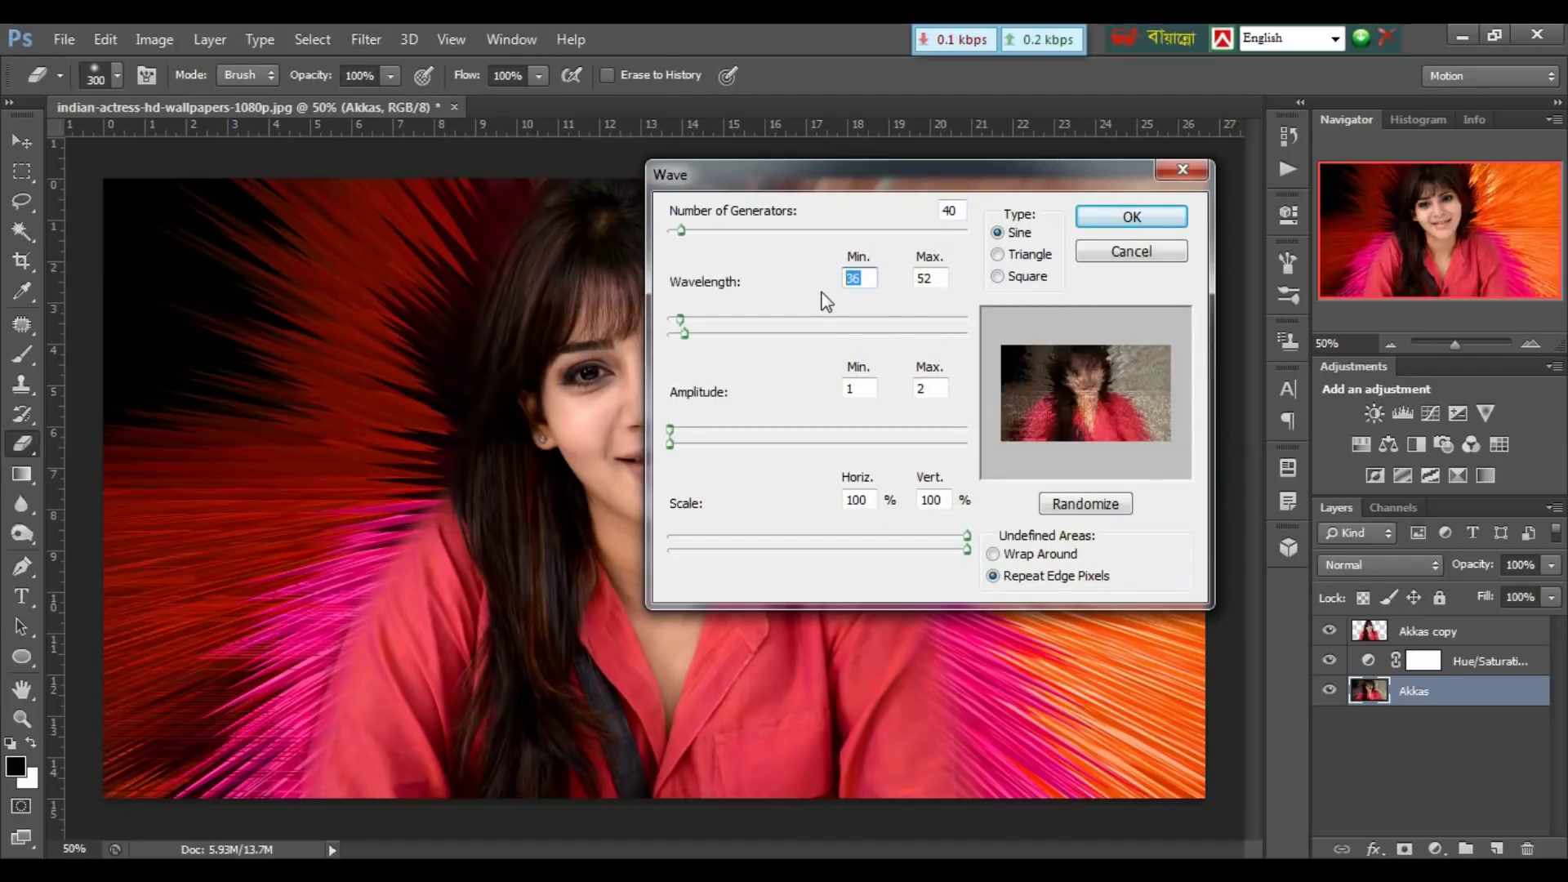
{"action": "type", "text": "32"}
{"action": "key", "text": "Tab"}
{"action": "type", "text": "33"}
{"action": "double_click", "coordinate": [947, 210]}
{"action": "type", "text": "1"}
{"action": "type", "text": "0"}
{"action": "left_click", "coordinate": [856, 393]}
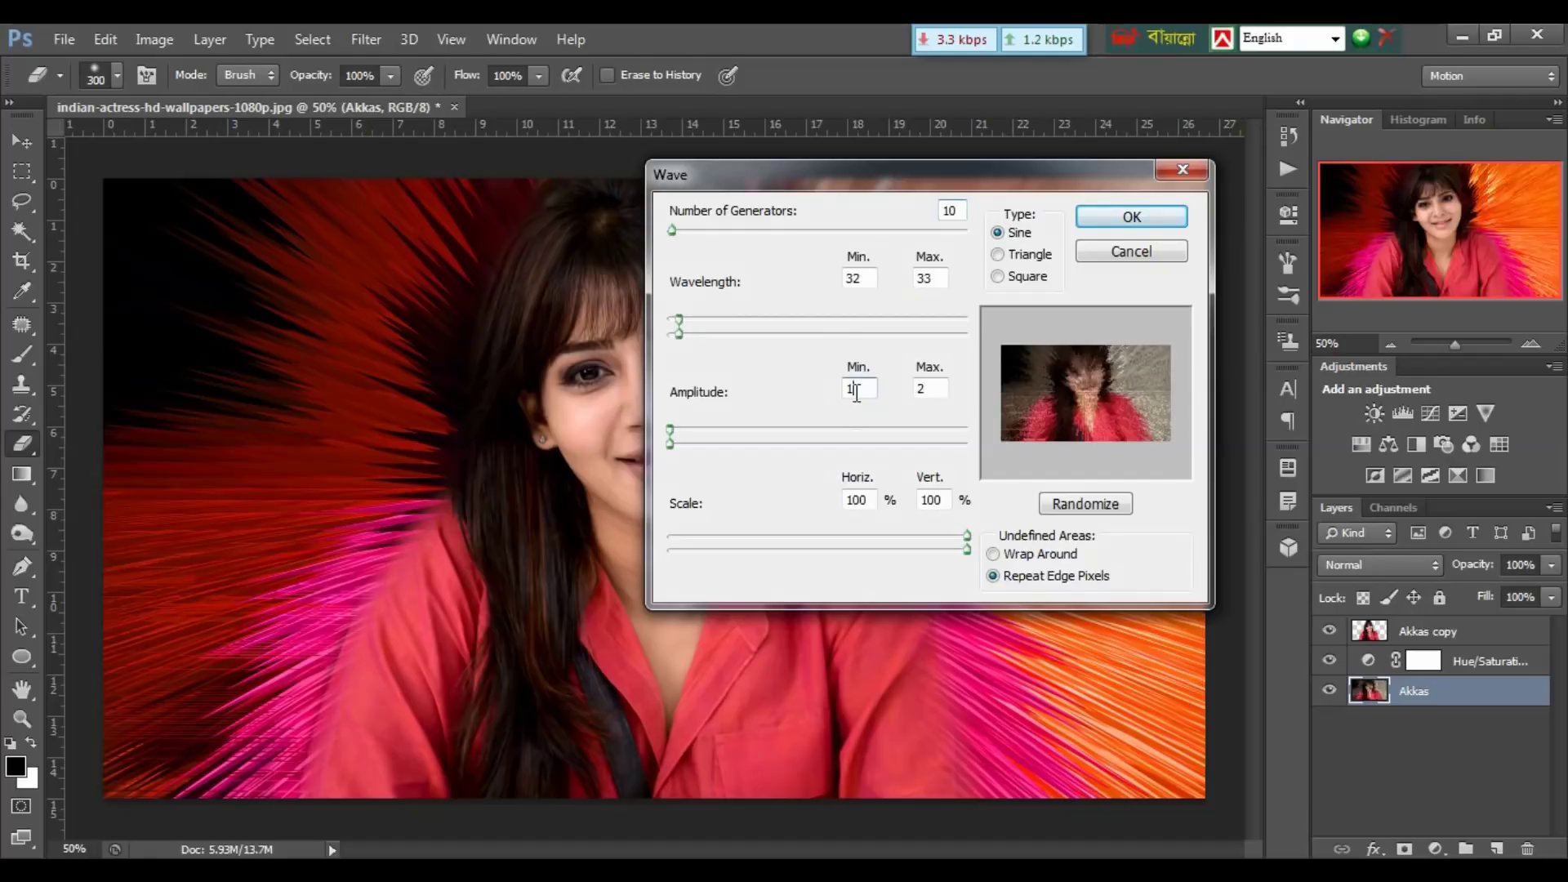
{"action": "key", "text": "alt"}
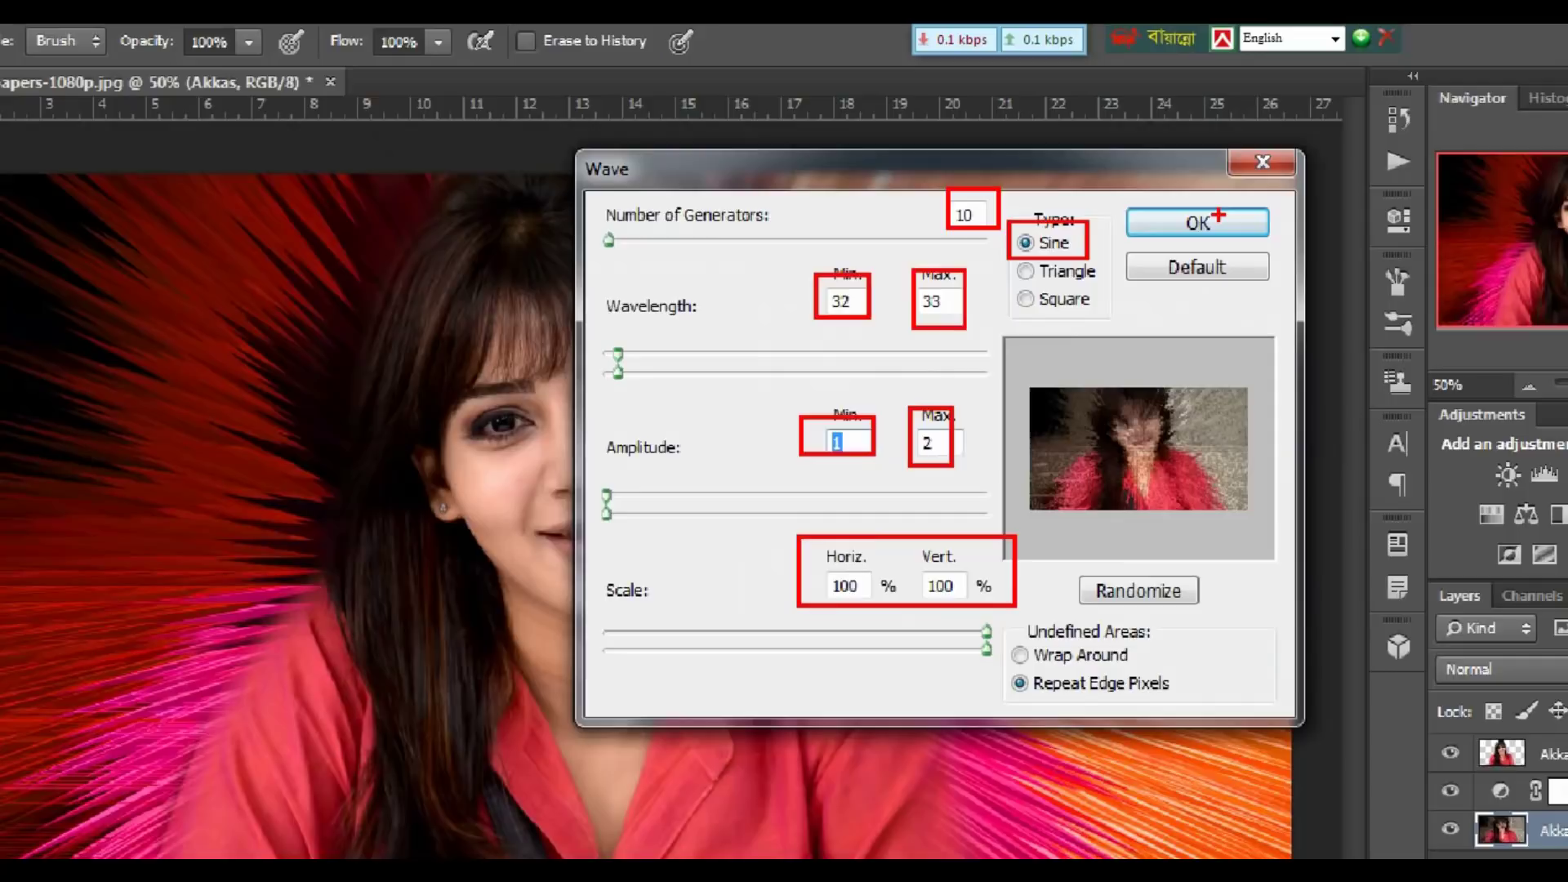
{"action": "left_click", "coordinate": [1399, 228]}
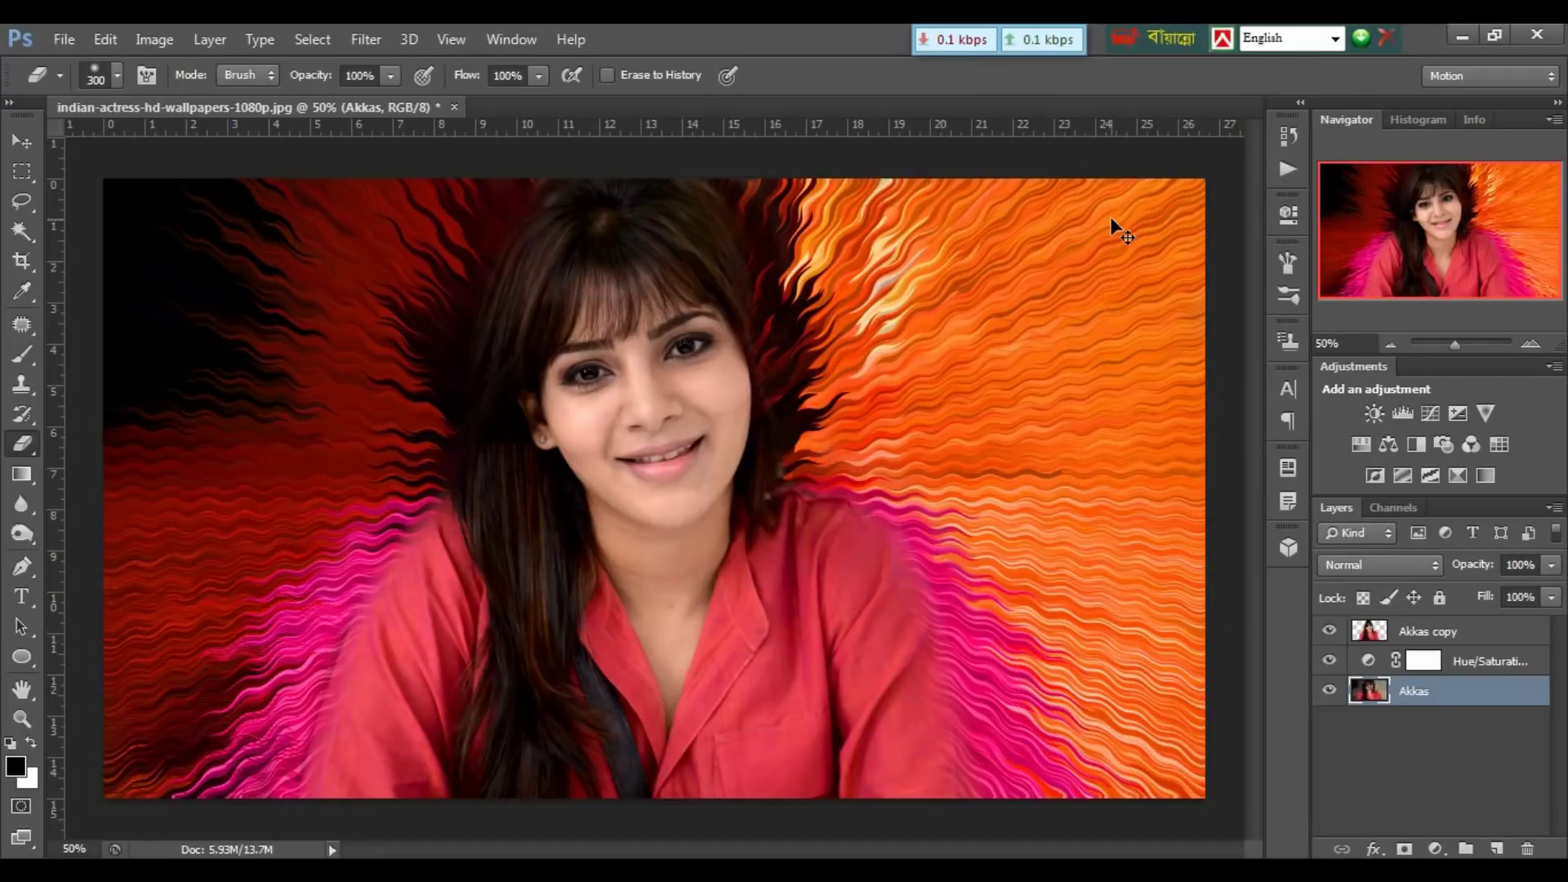
{"action": "key", "text": "ctrl+plus"}
{"action": "key", "text": "ctrl+plus"}
{"action": "key", "text": "ctrl+minus"}
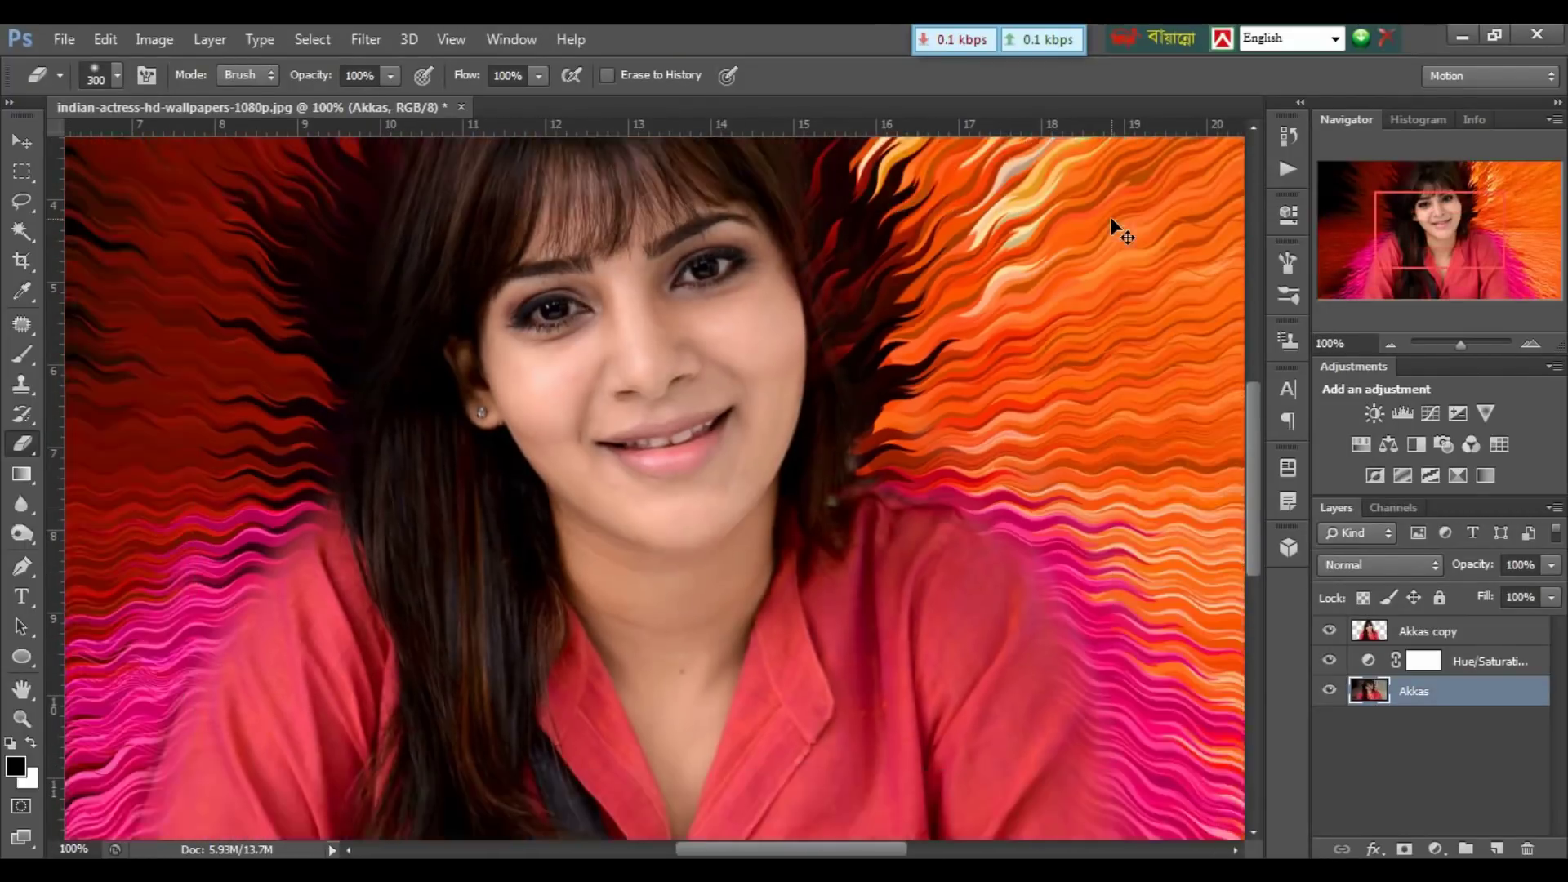
{"action": "key", "text": "ctrl+minus"}
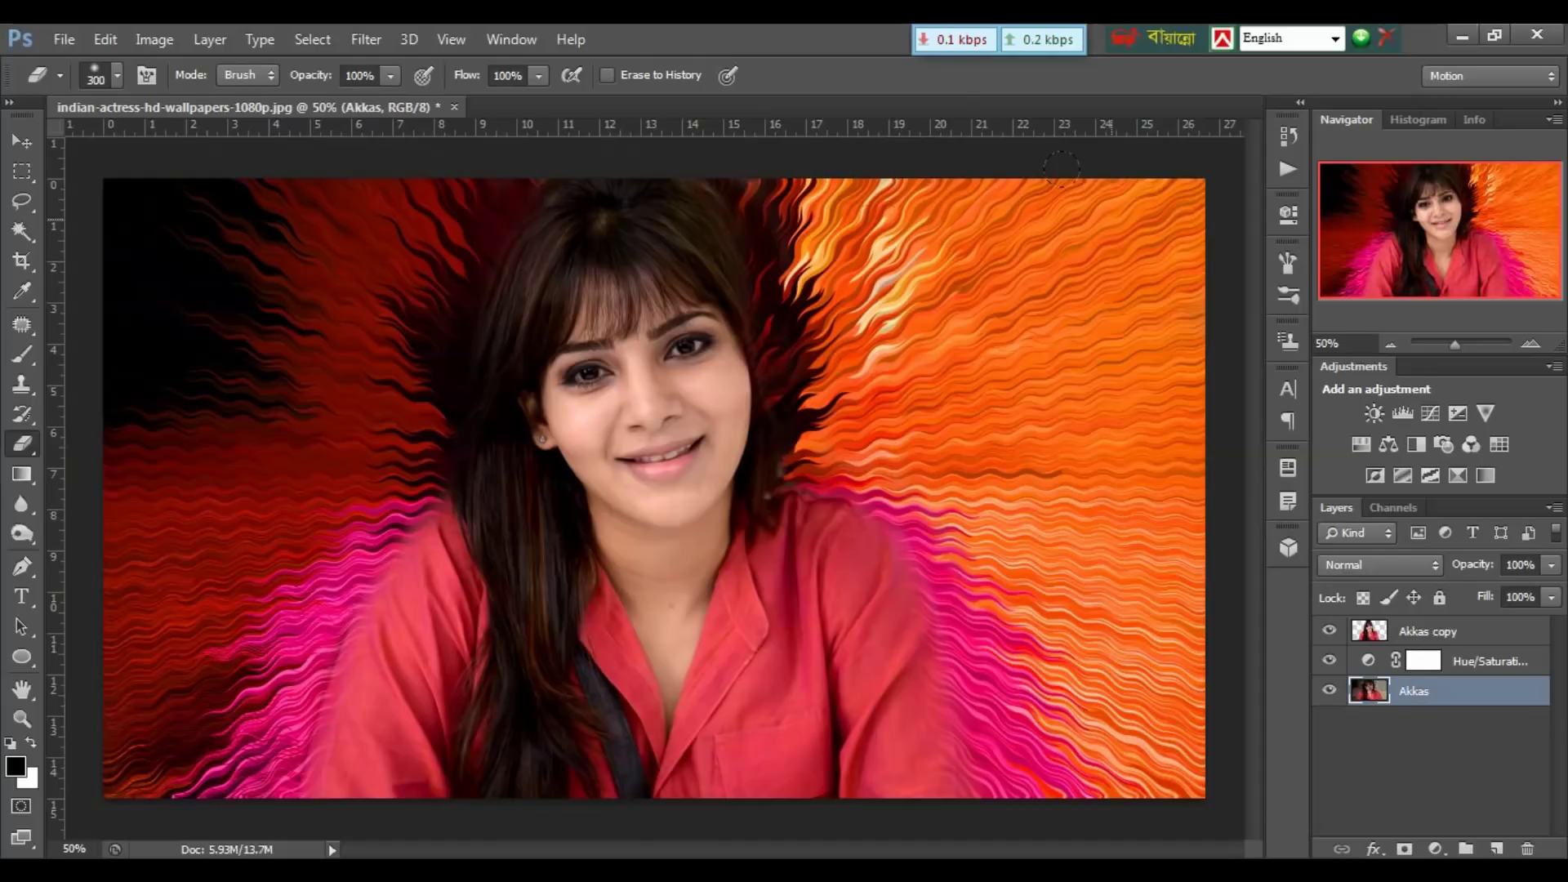